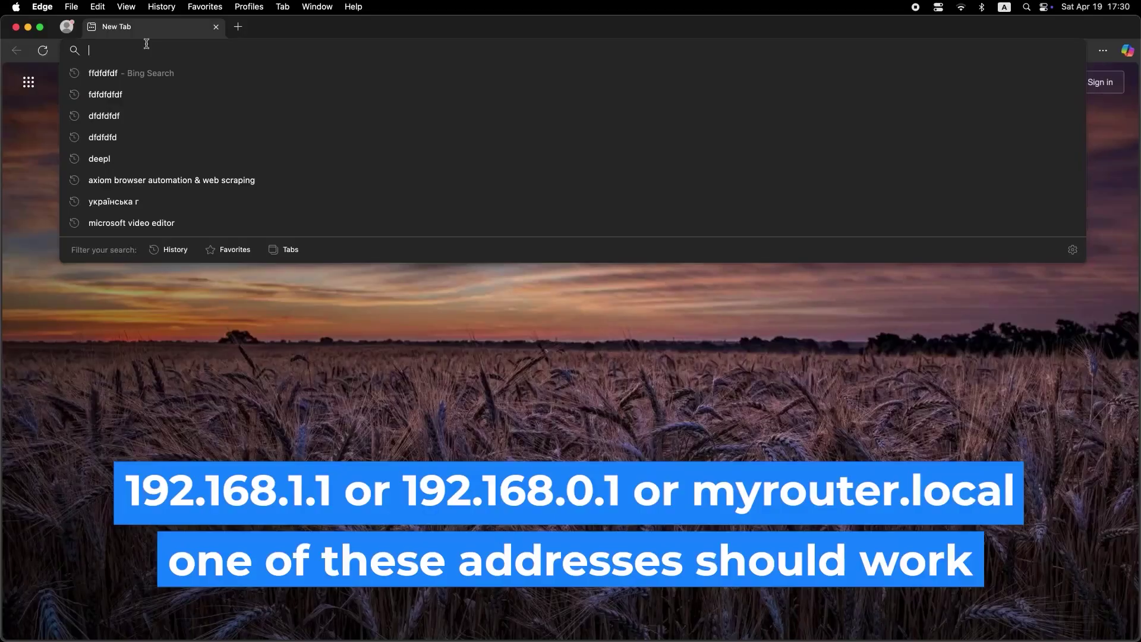
# Step: Load 192.168.1.1 in Edge, correcting the mistyped 192.168.2.1 address
pyautogui.write('192')
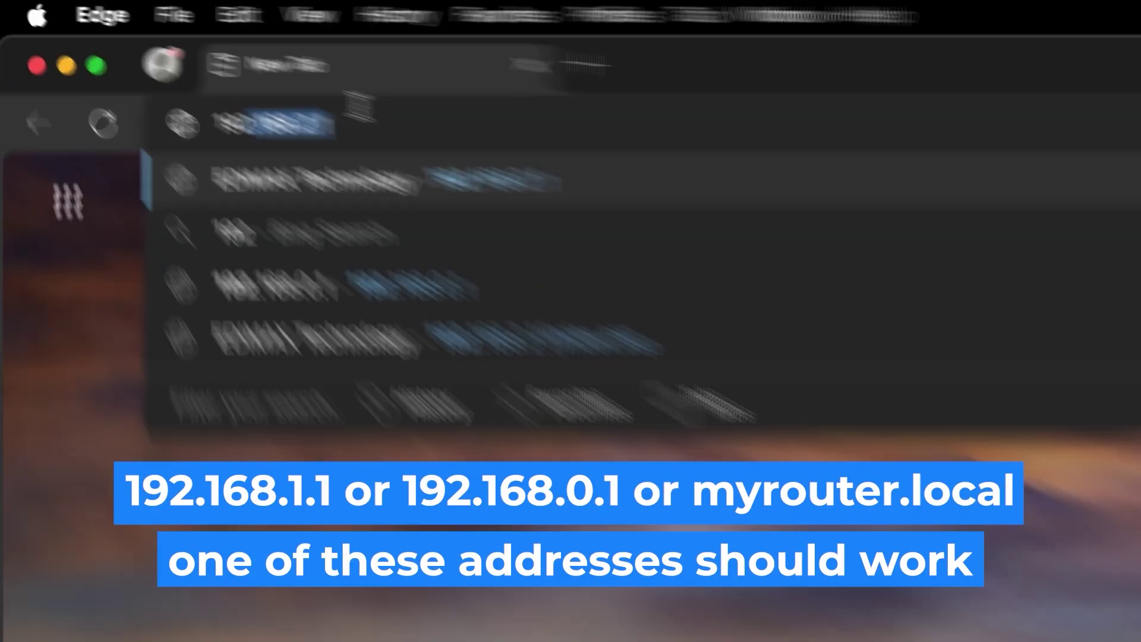
pyautogui.write('.168.2.1')
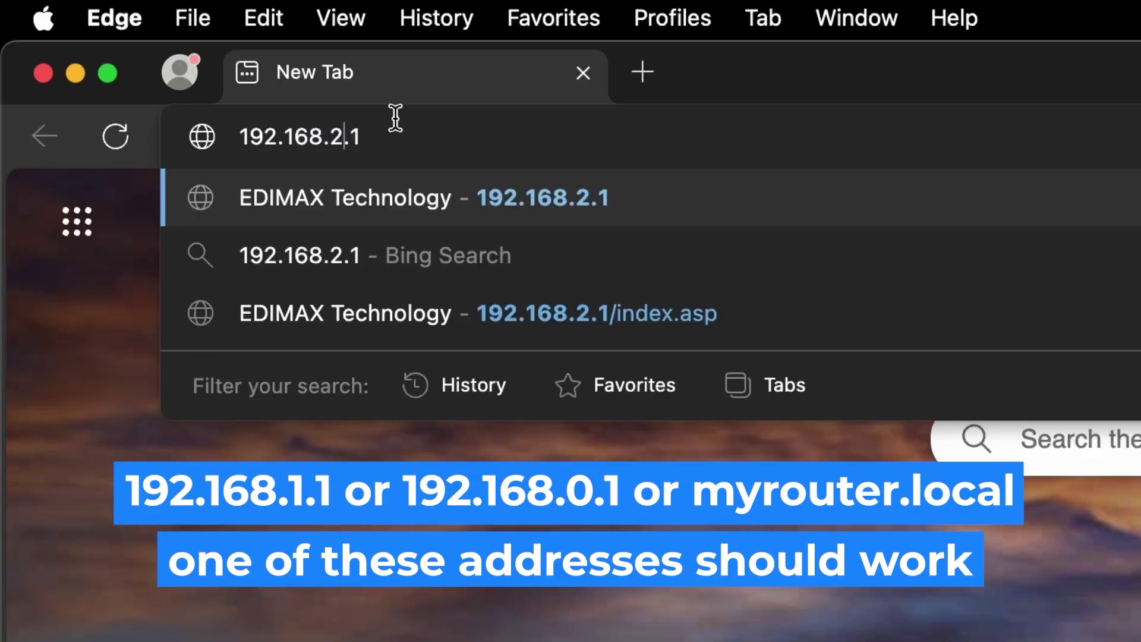
pyautogui.press('Left')
pyautogui.press('Left')
pyautogui.press('BackSpace')
pyautogui.write('1')
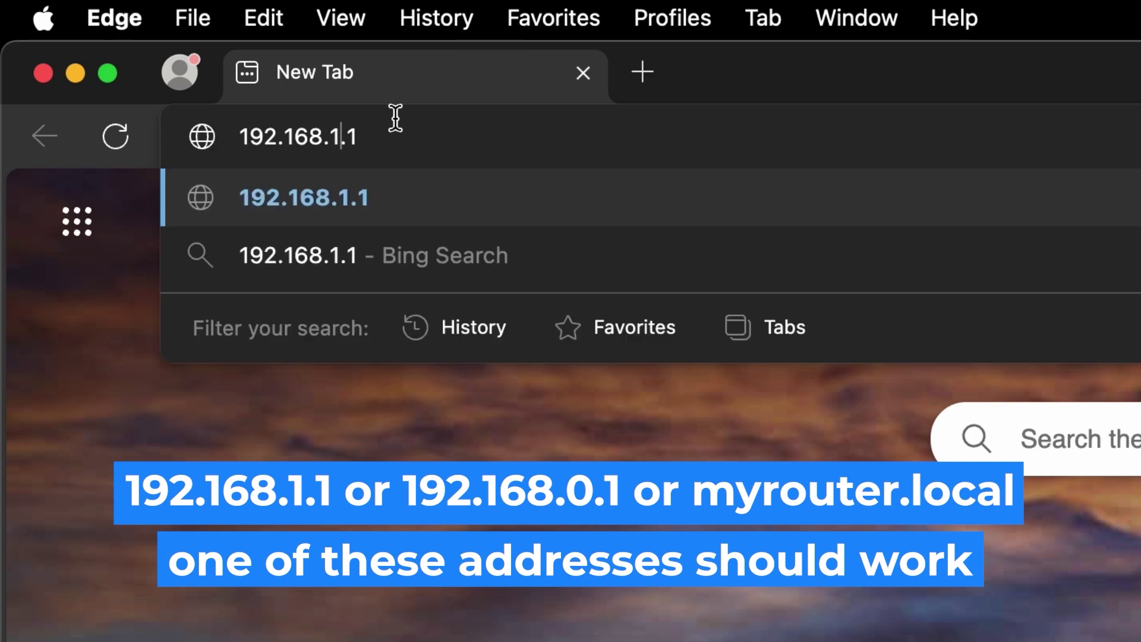
pyautogui.press('Return')
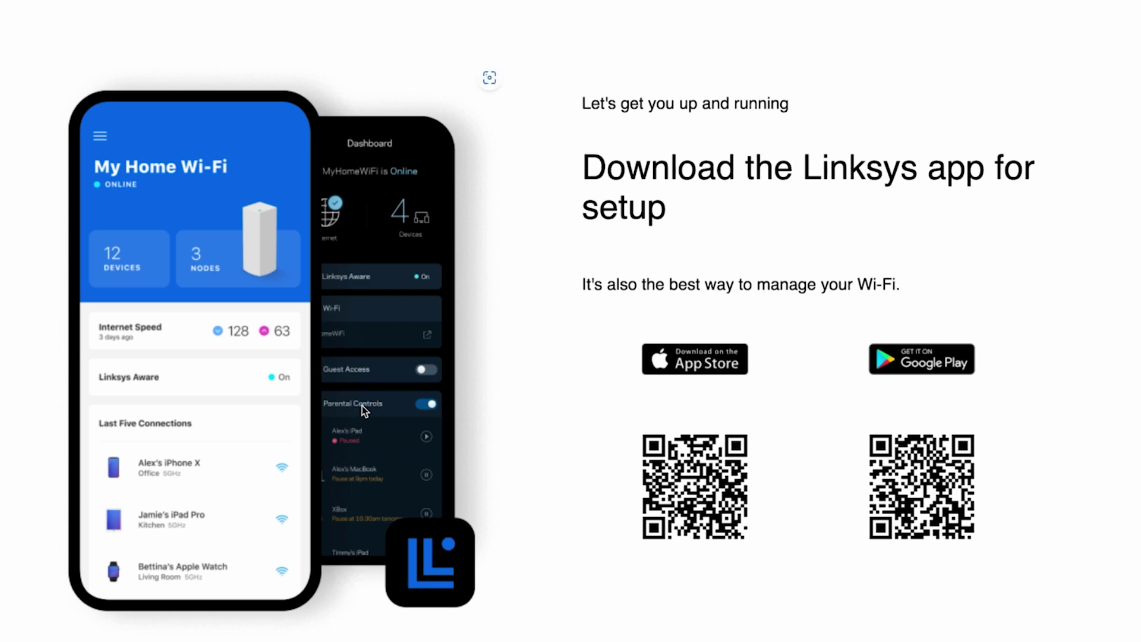
# Step: Continue past the app prompt and keep English (United States) as the interface language
pyautogui.click(489, 76)
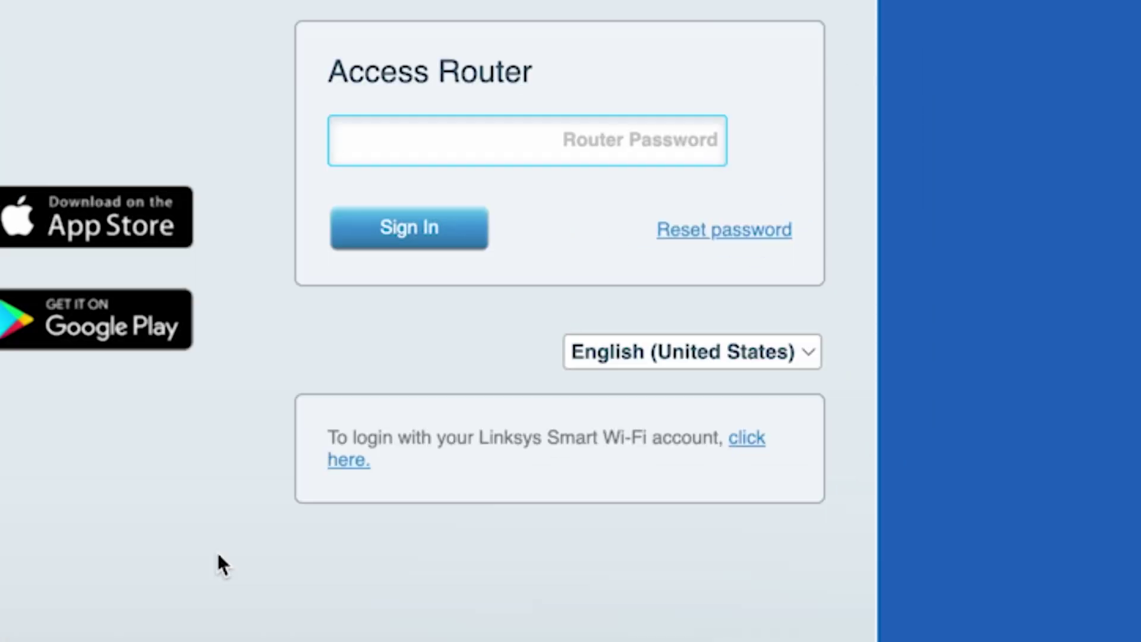
pyautogui.click(804, 351)
pyautogui.click(806, 357)
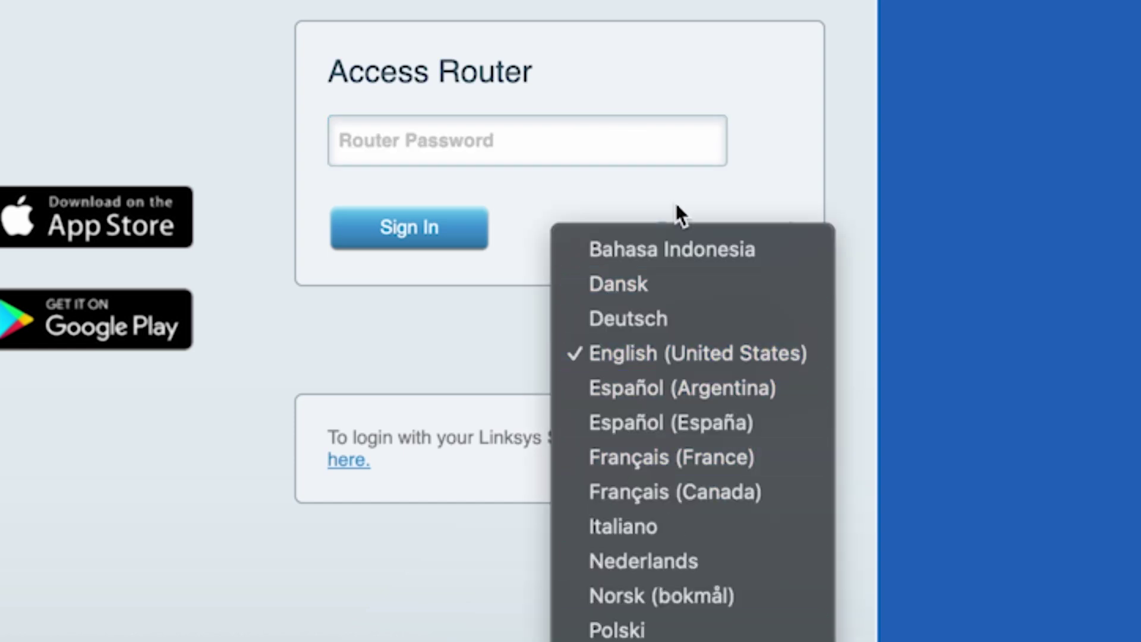
pyautogui.click(682, 352)
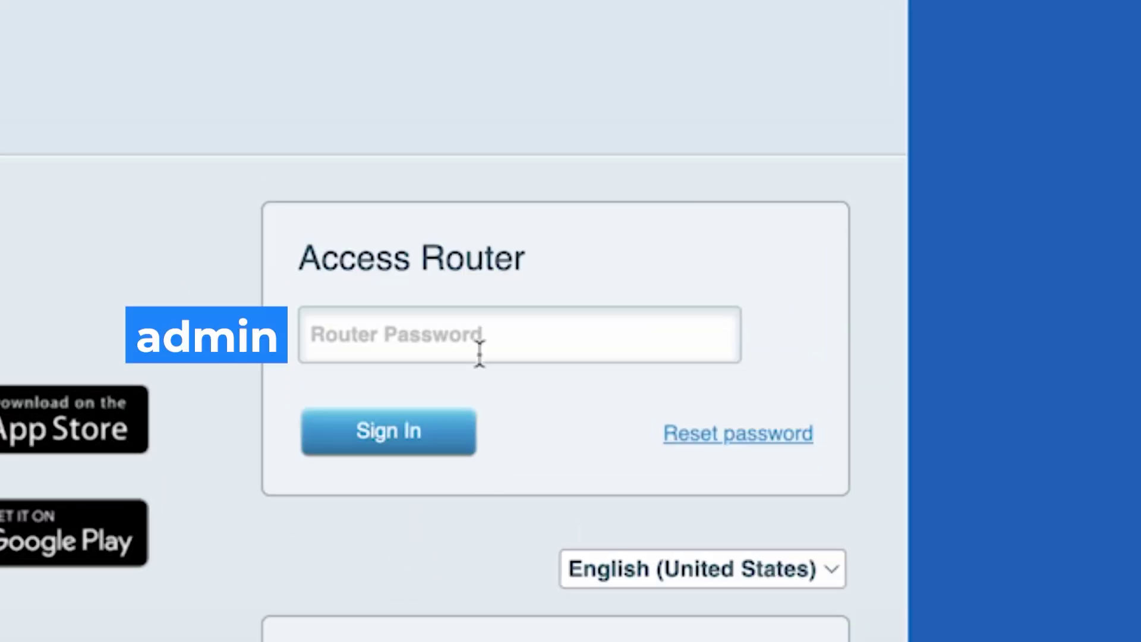
# Step: Try signing in with the default router password
pyautogui.click(448, 327)
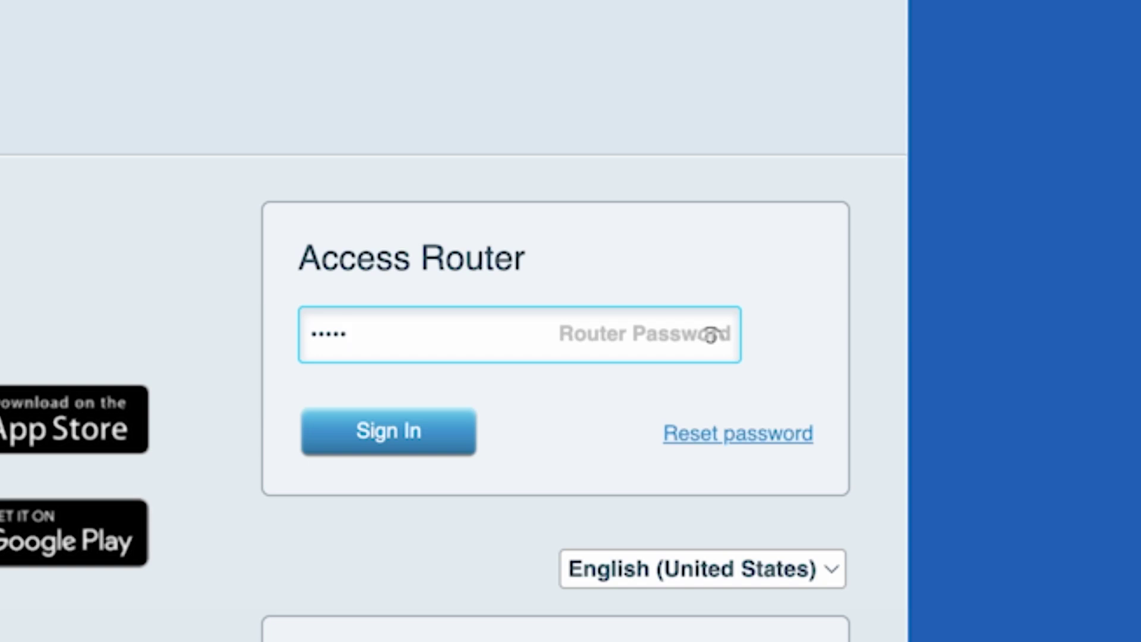
pyautogui.click(400, 439)
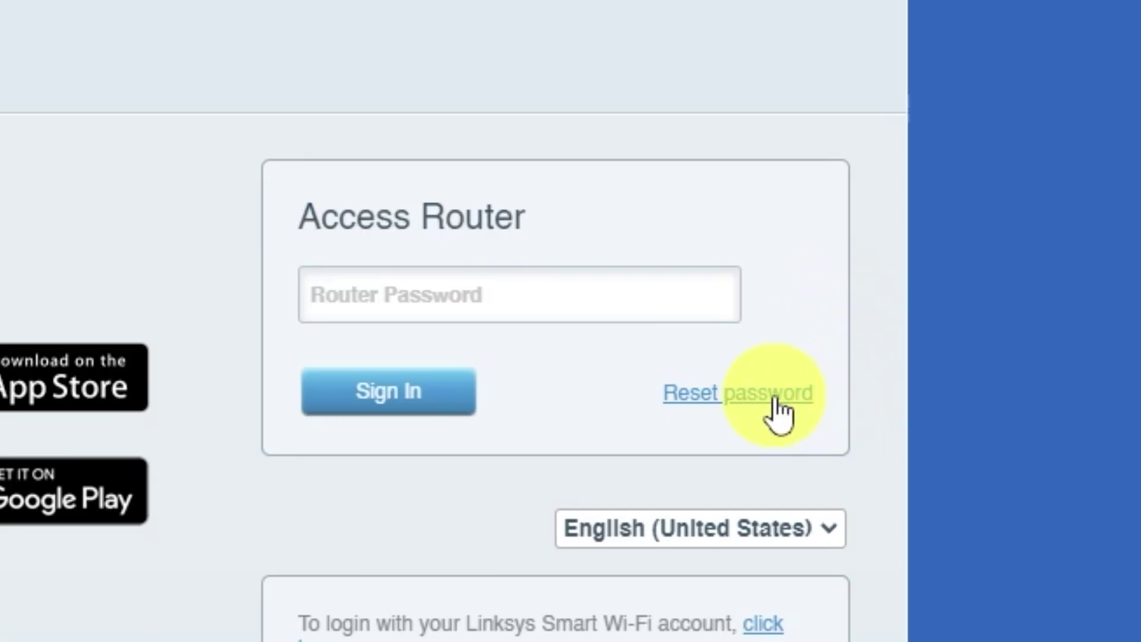
# Step: Start the password reset and submit the recovery key from the router's label
pyautogui.click(767, 394)
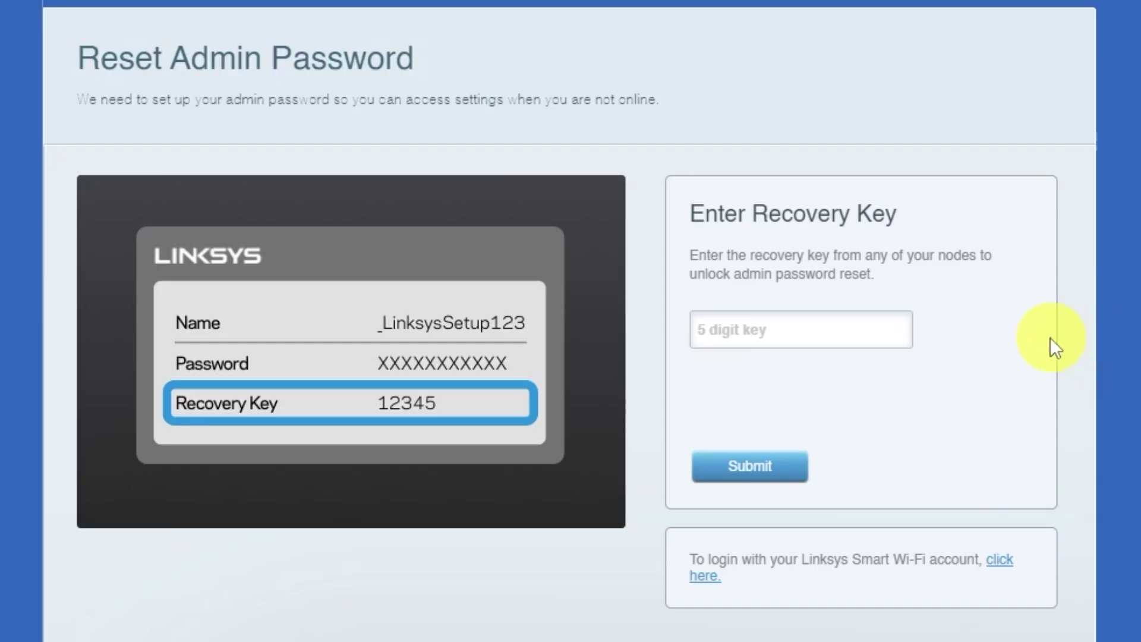
pyautogui.click(890, 327)
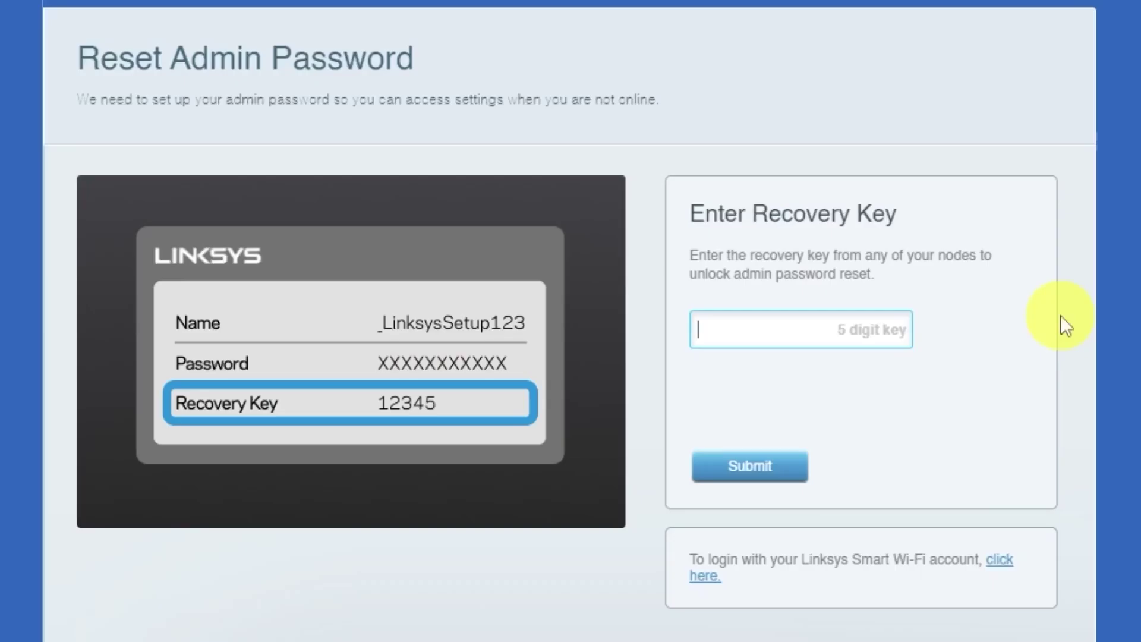
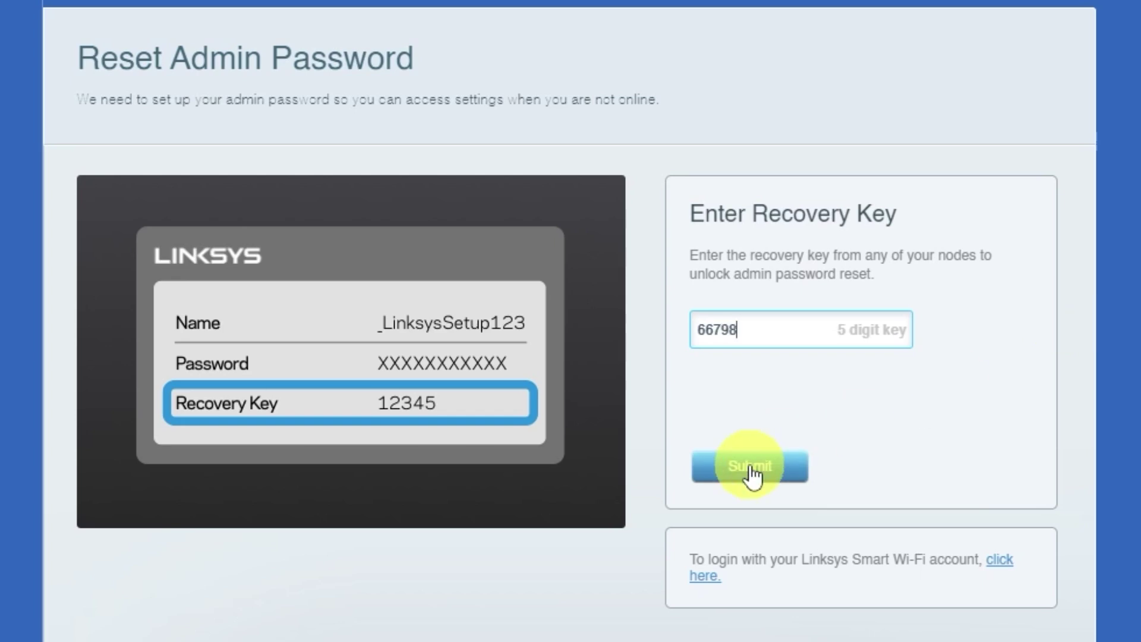
pyautogui.click(725, 473)
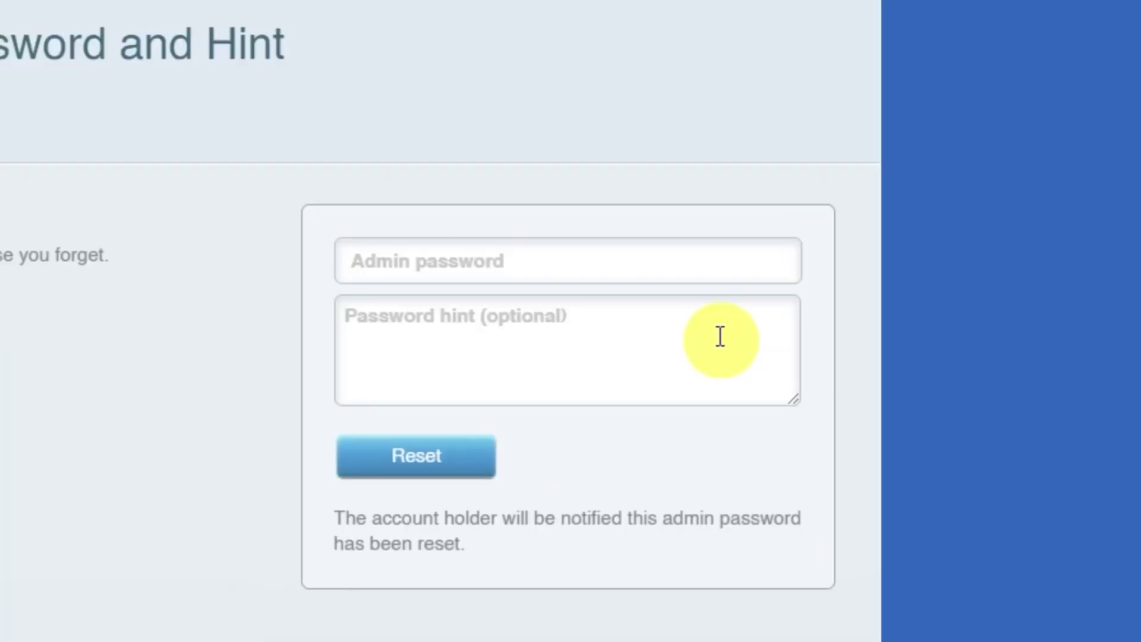
# Step: Set a new admin password with the hint 'coffee' and apply the reset
pyautogui.click(1065, 294)
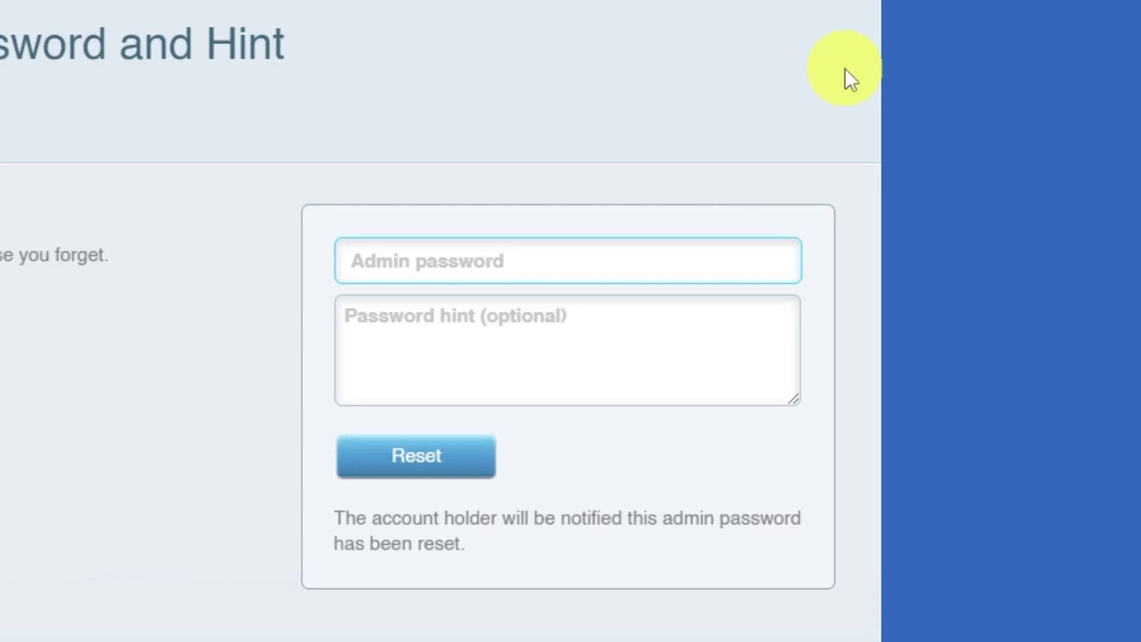
pyautogui.write('••••••••••')
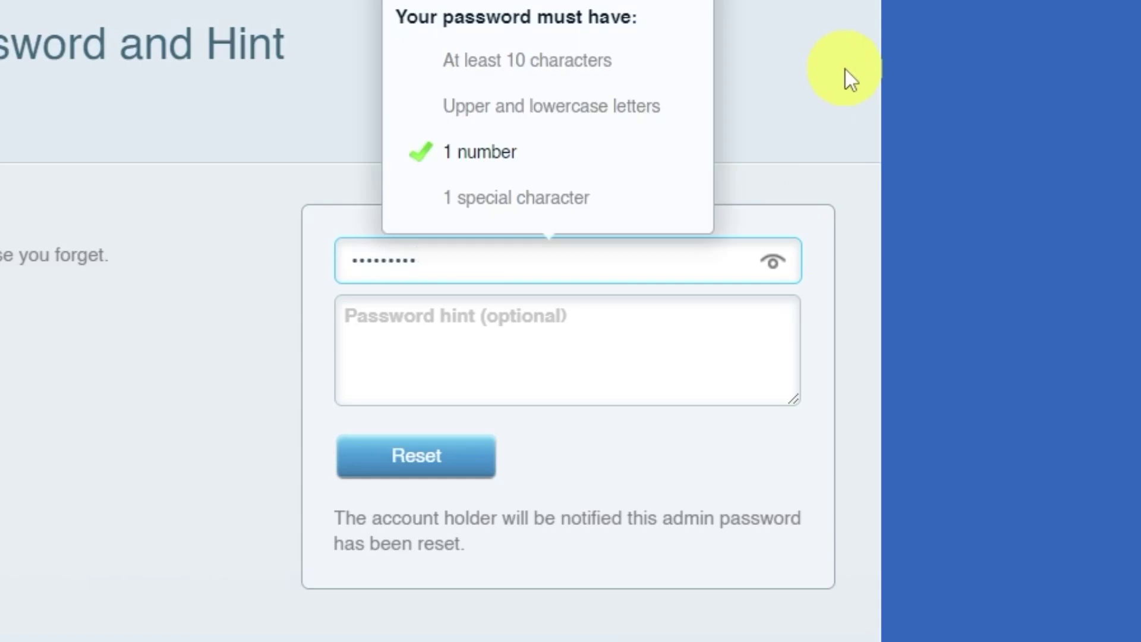
pyautogui.write('••')
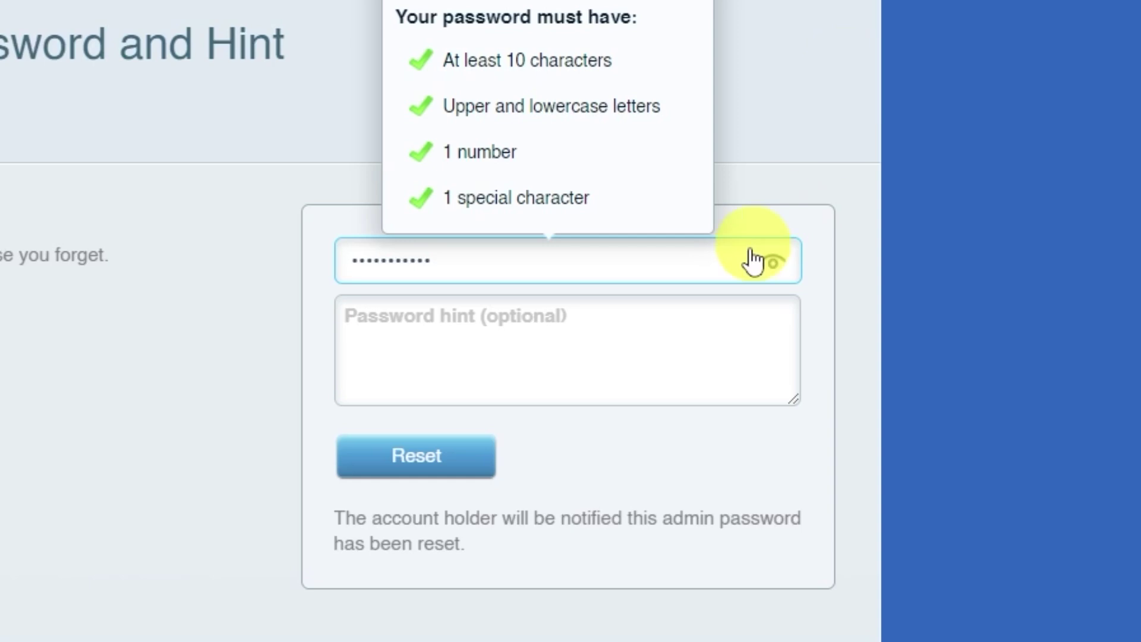
pyautogui.click(663, 333)
pyautogui.write('coffee')
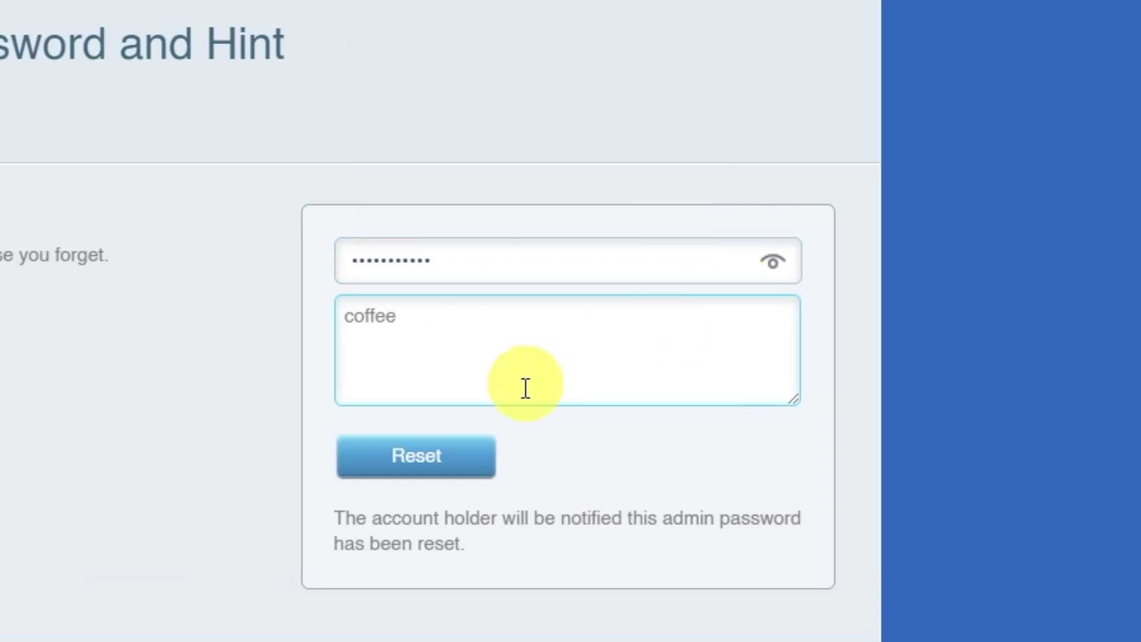
pyautogui.click(446, 463)
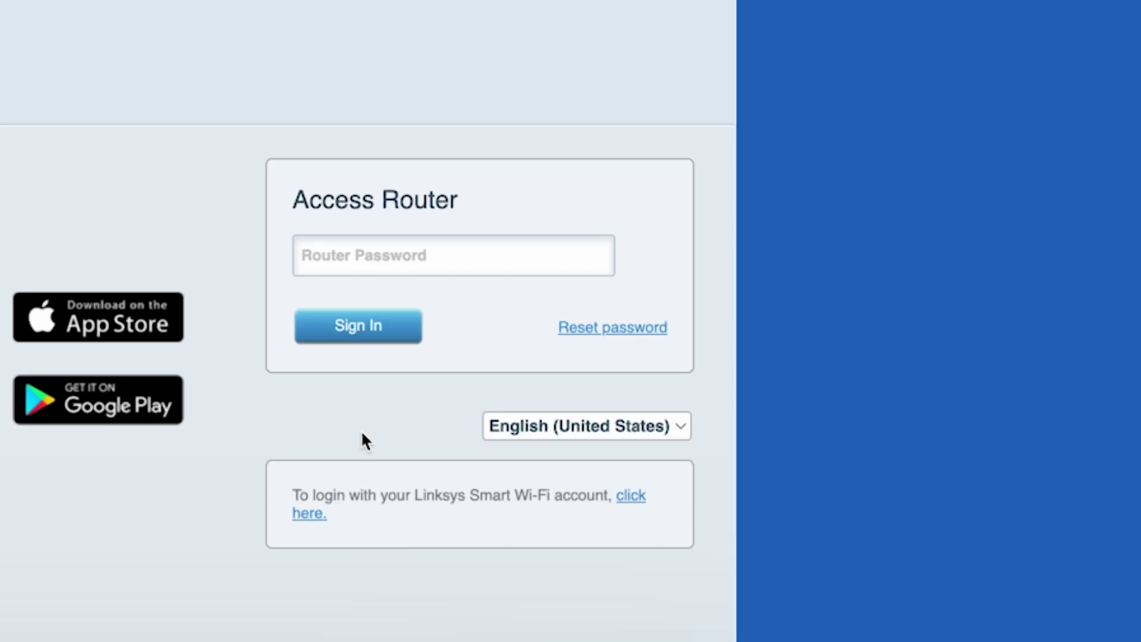
# Step: Sign in with the new admin password to reach the router dashboard
pyautogui.click(407, 251)
pyautogui.write('admin')
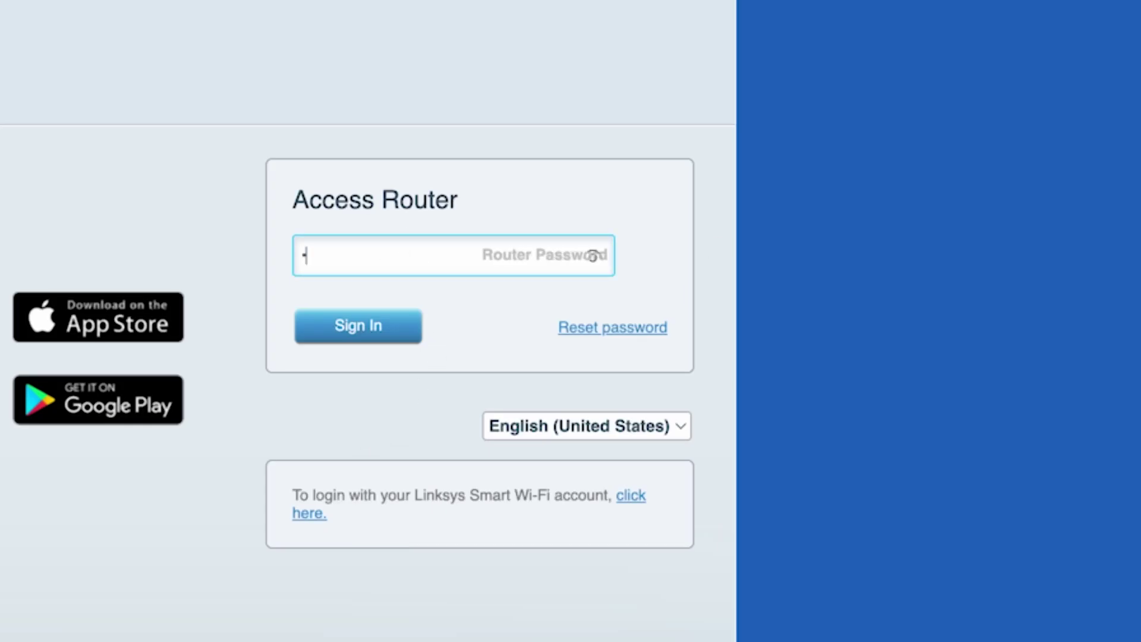
pyautogui.write('******')
pyautogui.click(363, 327)
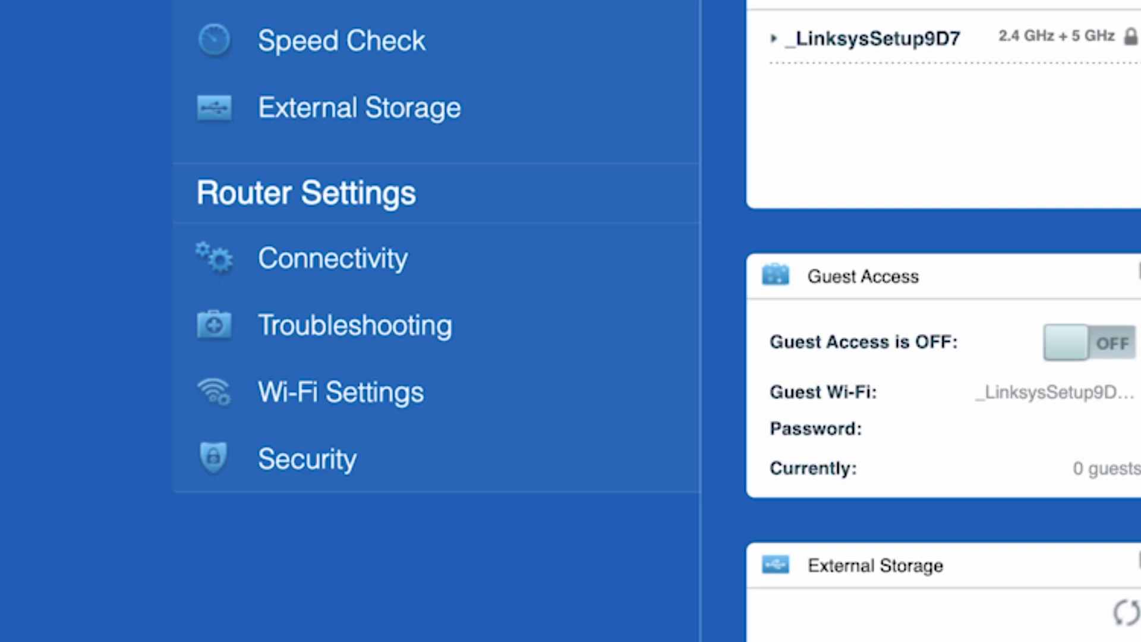
# Step: Go to Connectivity's Internet Settings and make the connection type editable
pyautogui.click(364, 256)
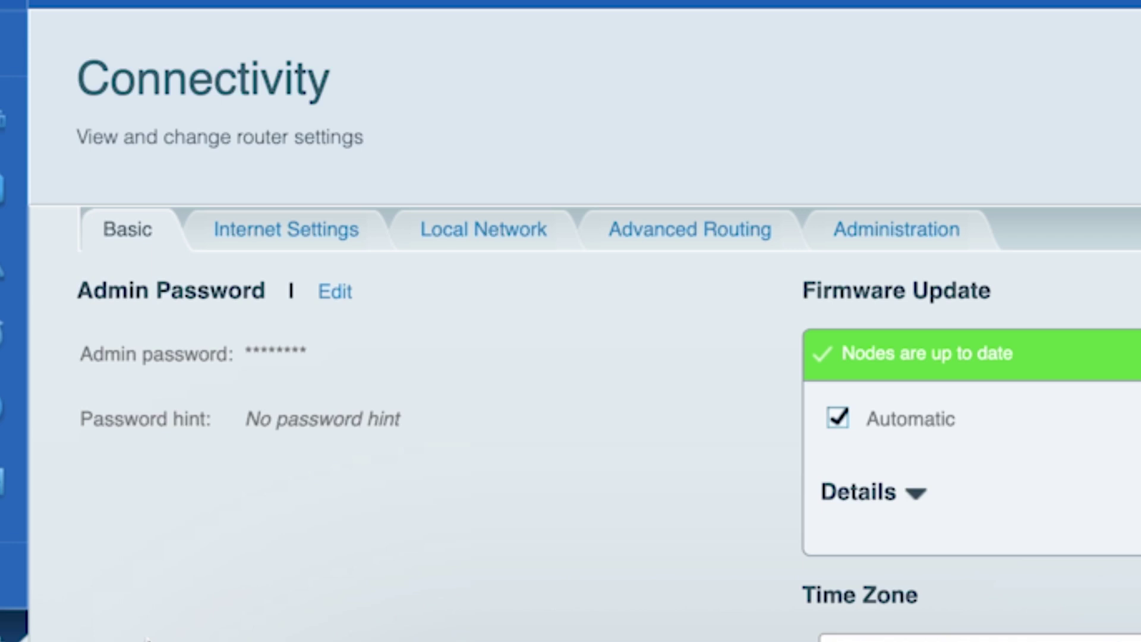
pyautogui.click(284, 232)
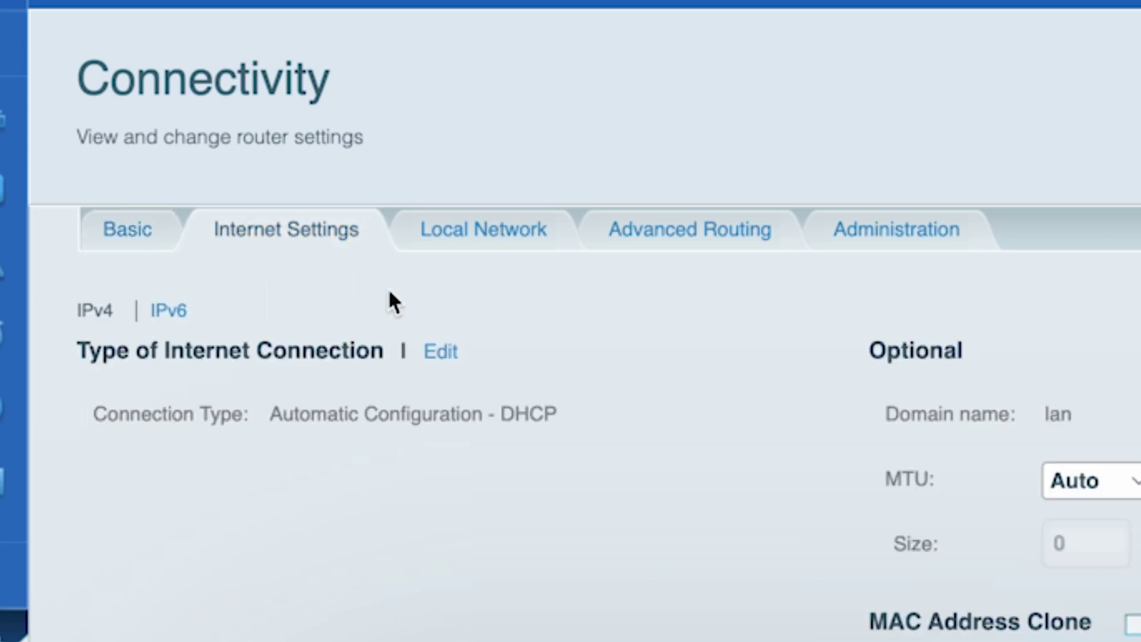
pyautogui.click(451, 351)
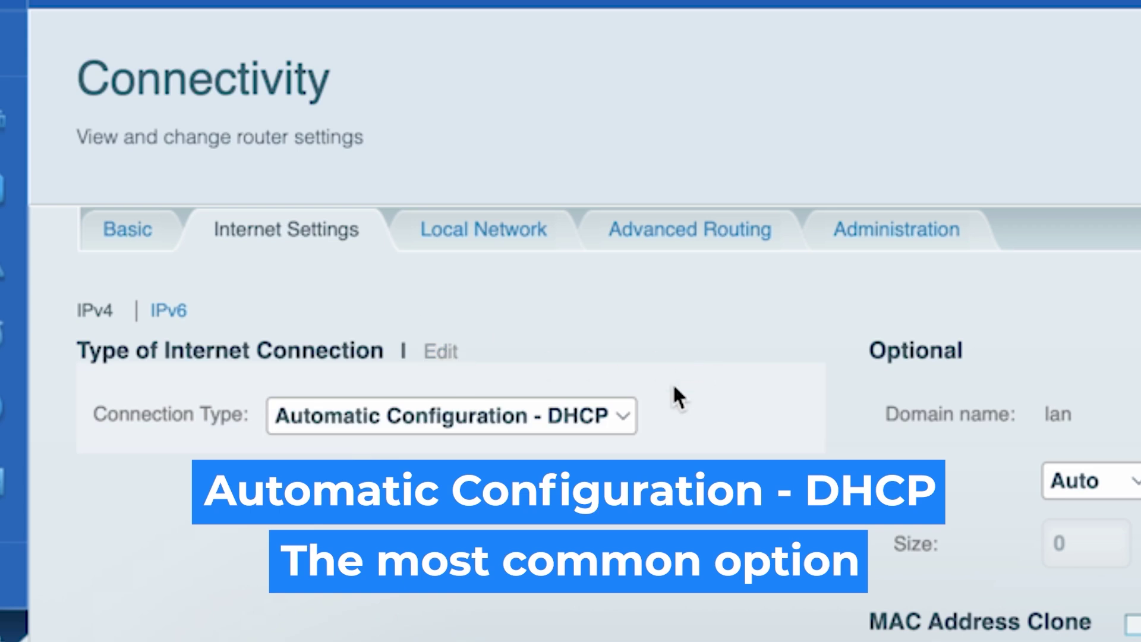
pyautogui.click(619, 416)
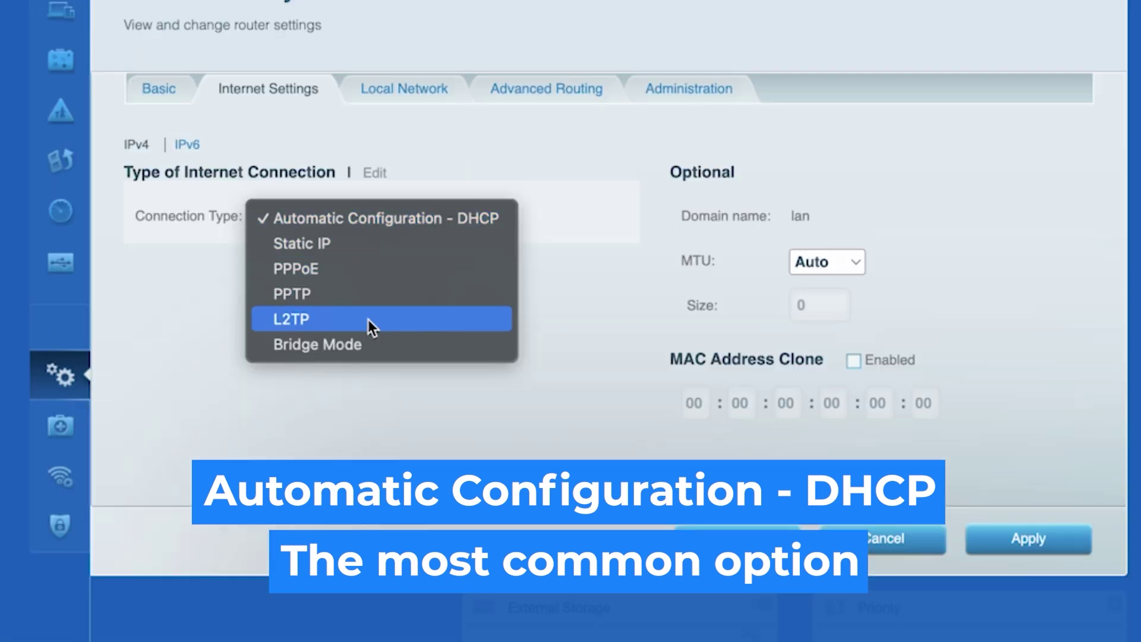
# Step: Try Static IP, PPTP and L2TP, then settle on Automatic Configuration - DHCP
pyautogui.click(367, 246)
pyautogui.click(393, 217)
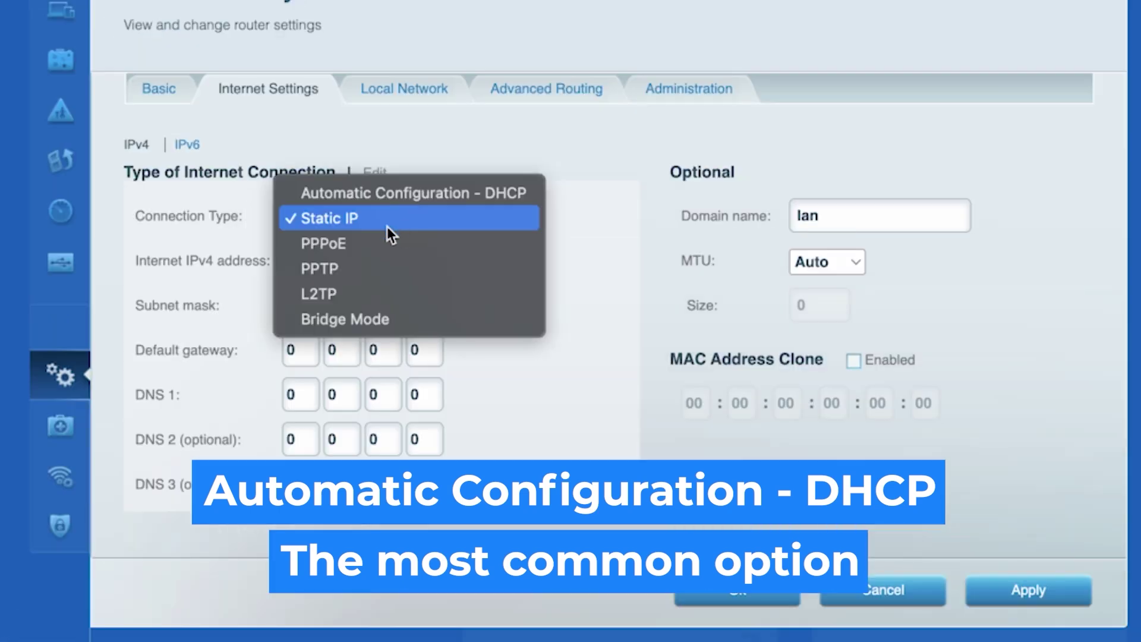
pyautogui.click(358, 266)
pyautogui.click(380, 217)
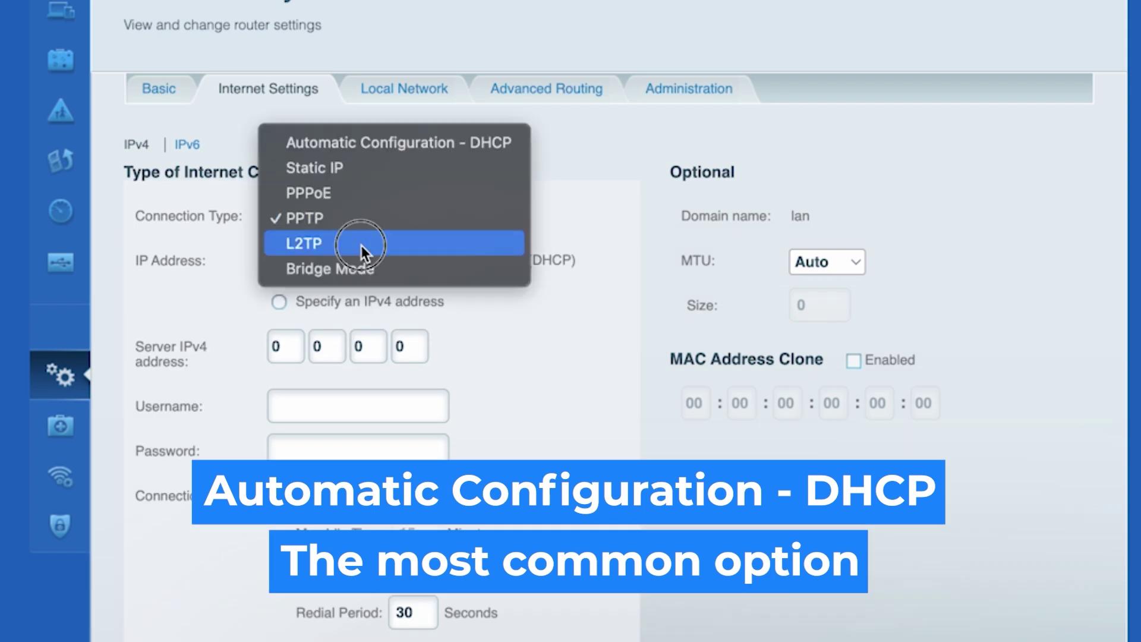
pyautogui.click(363, 245)
pyautogui.click(509, 224)
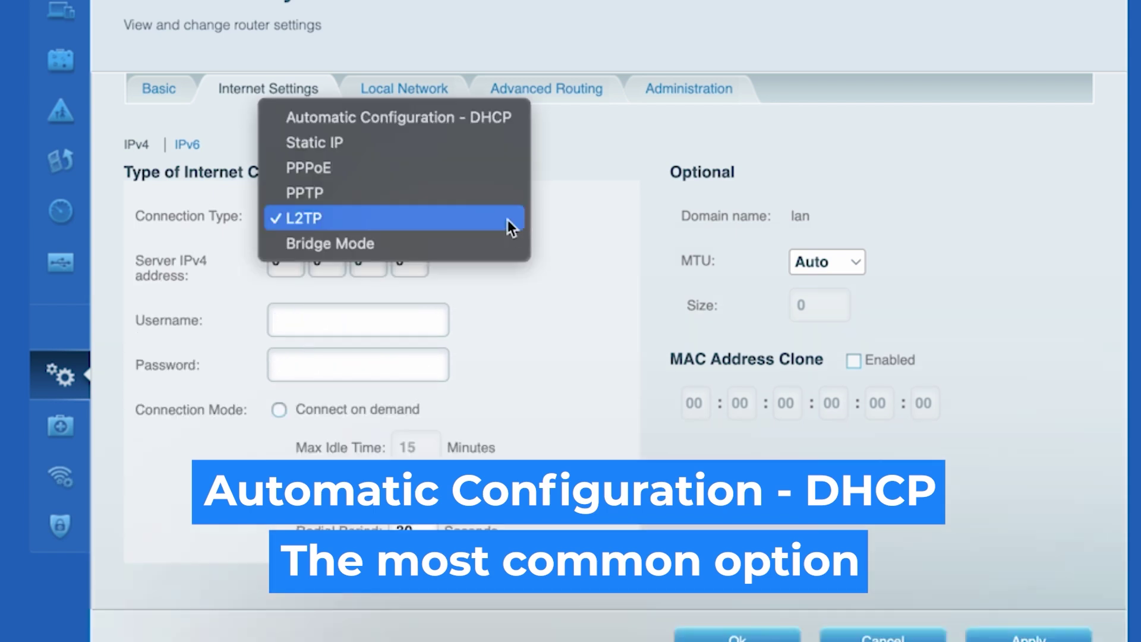
pyautogui.click(503, 117)
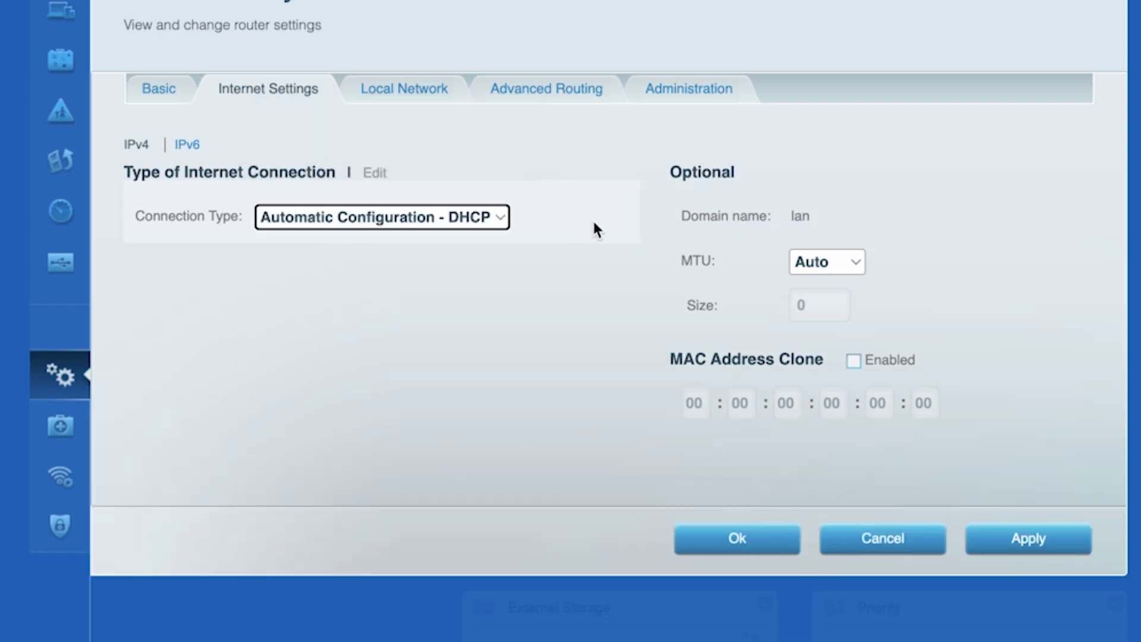
pyautogui.click(595, 230)
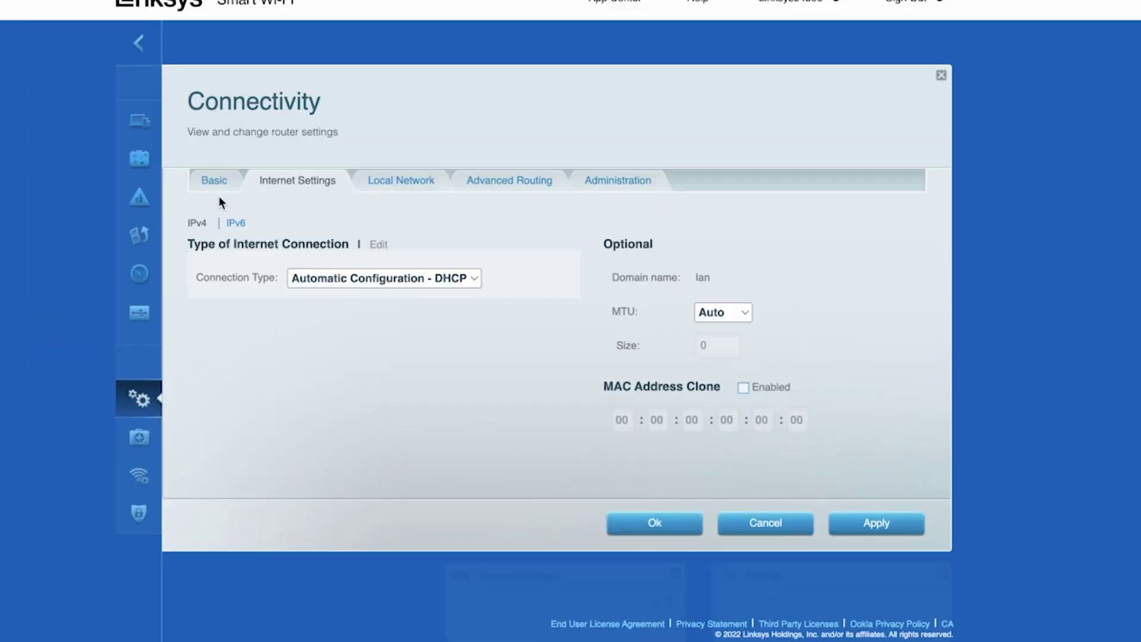
# Step: Rename the 2.4 GHz network to Linksys and give it a new password
pyautogui.click(140, 45)
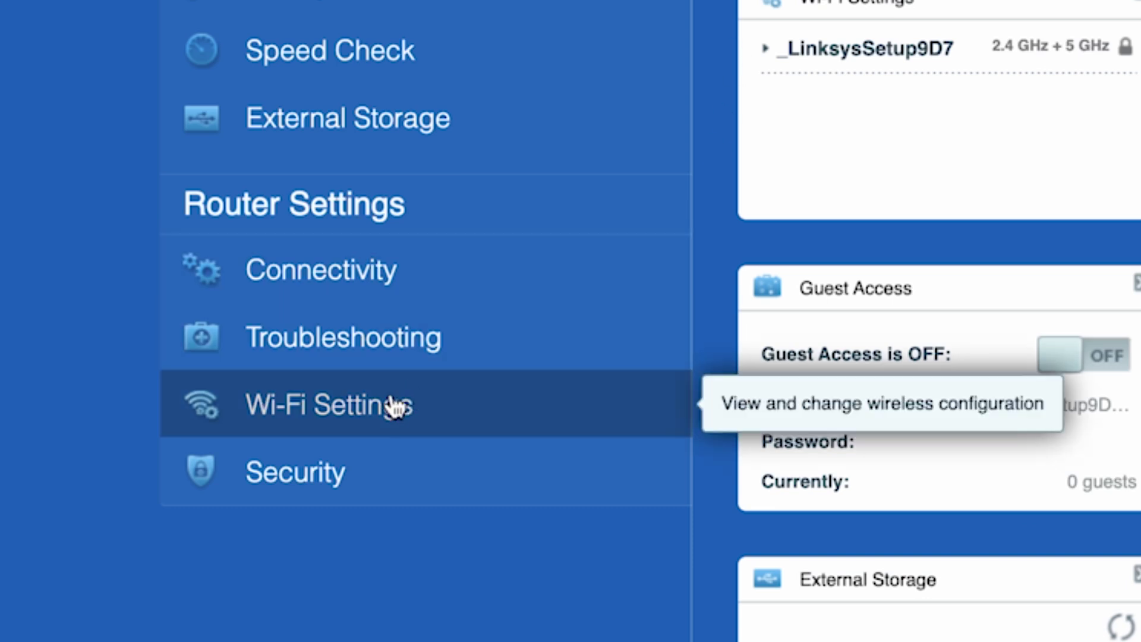
pyautogui.click(394, 405)
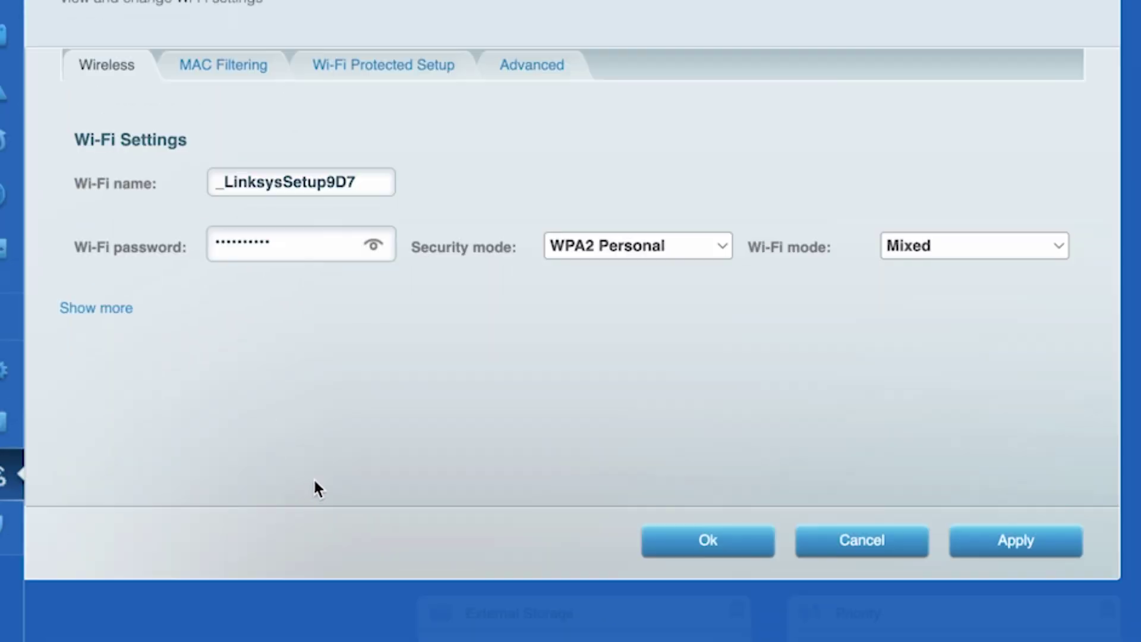
pyautogui.moveTo(283, 182); pyautogui.dragTo(357, 182)
pyautogui.press('BackSpace')
pyautogui.click(214, 183)
pyautogui.press('Delete')
pyautogui.click(491, 175)
pyautogui.click(373, 245)
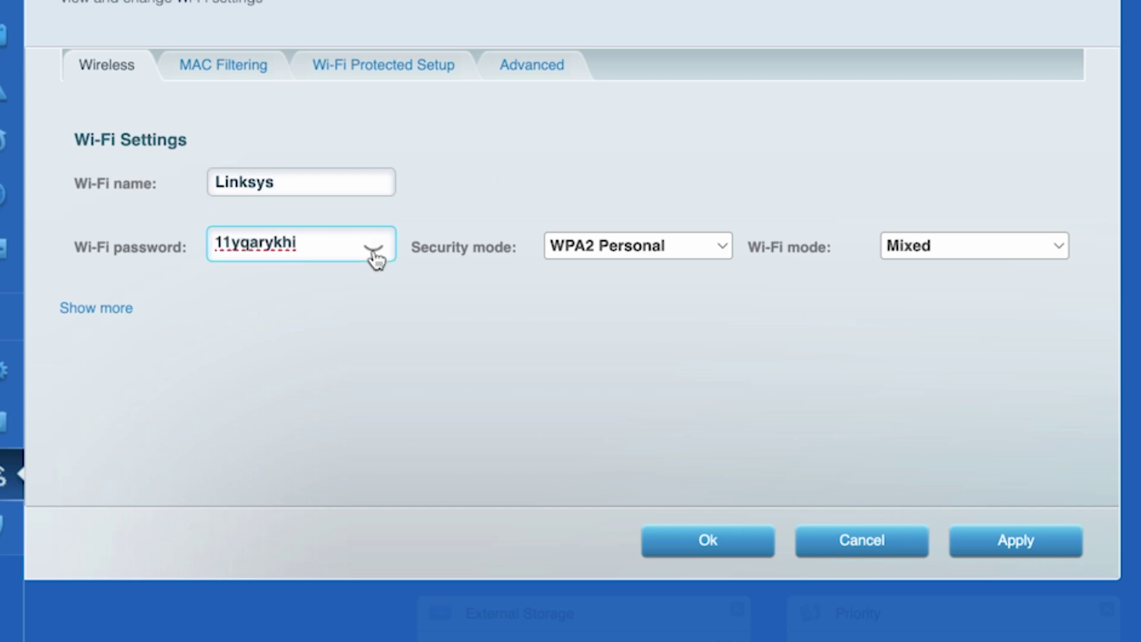
pyautogui.doubleClick(308, 246)
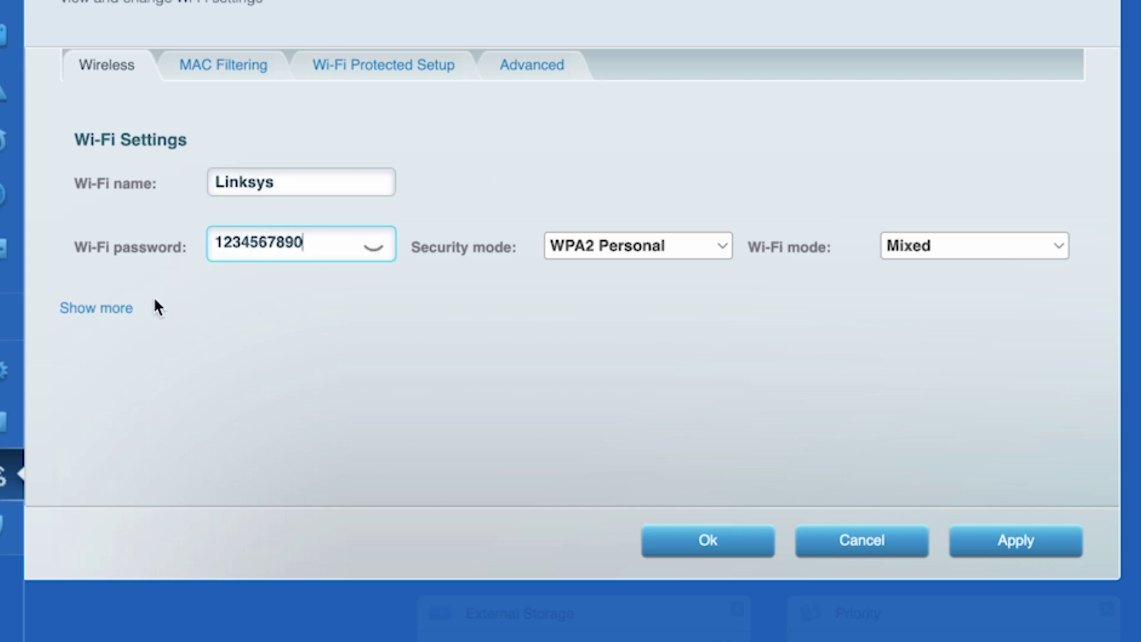
# Step: Rename the 5 GHz network to Linksys 5G and give it a new password
pyautogui.click(99, 309)
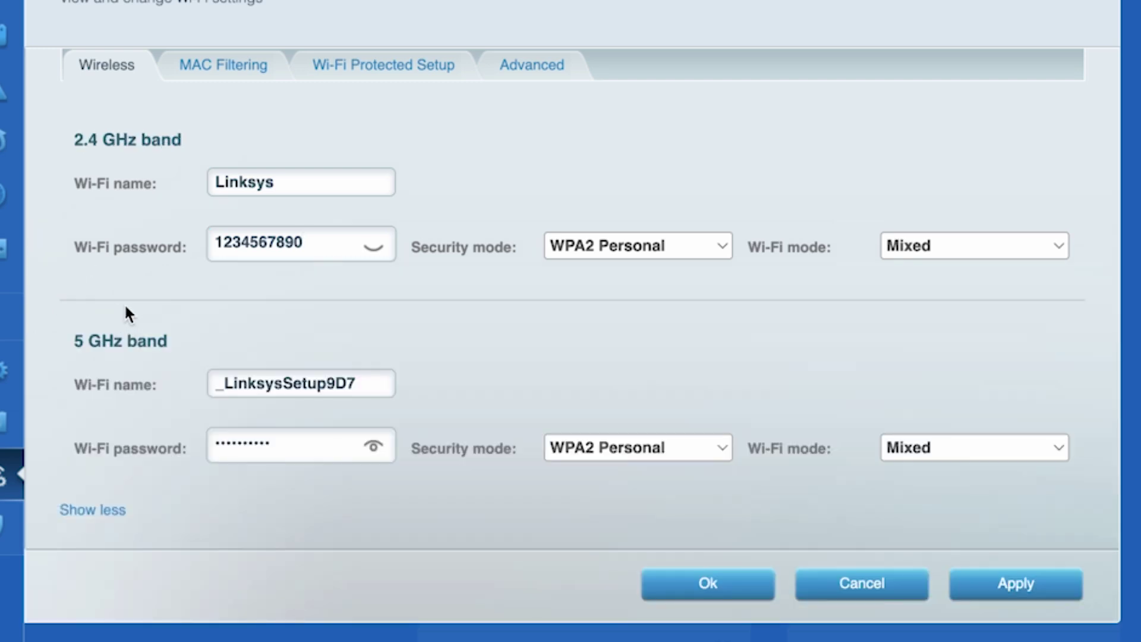
pyautogui.click(220, 383)
pyautogui.press('BackSpace')
pyautogui.moveTo(275, 383); pyautogui.dragTo(369, 382)
pyautogui.write('5G')
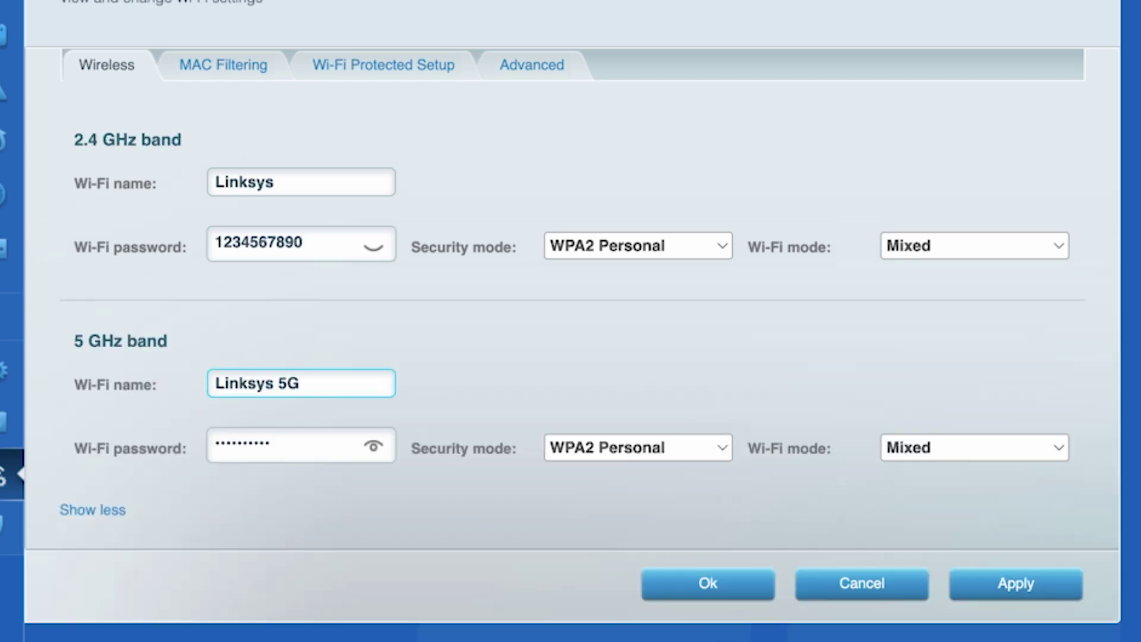
pyautogui.click(373, 445)
pyautogui.moveTo(342, 444); pyautogui.dragTo(161, 445)
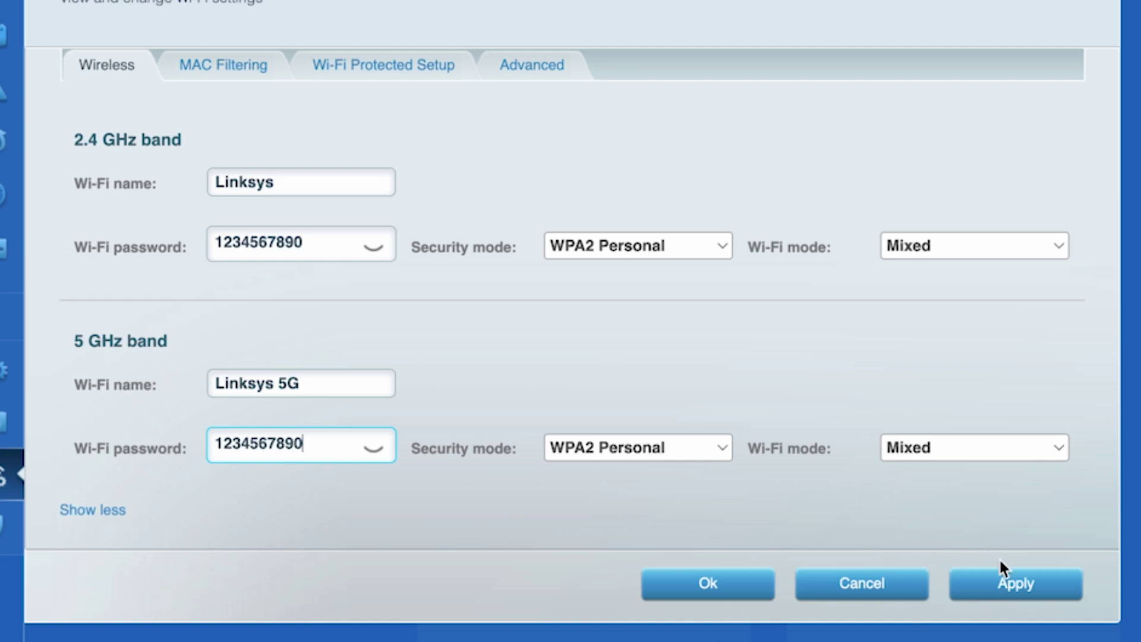
# Step: Apply the Wi-Fi changes with separate band names and rejoin the Mac to Linksys
pyautogui.click(1011, 581)
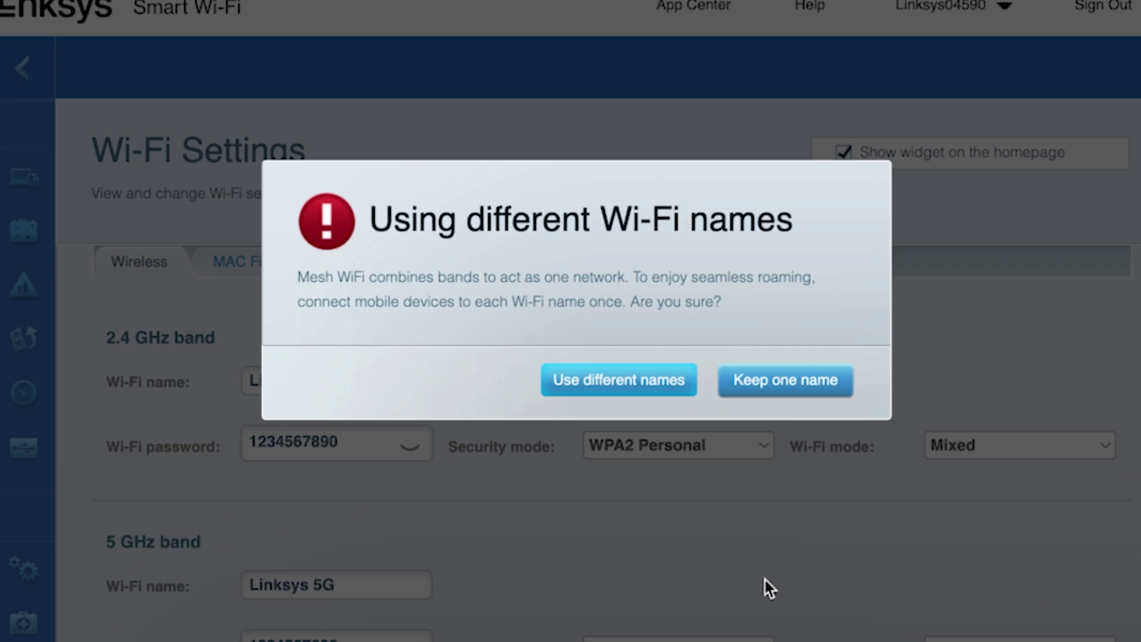
pyautogui.click(651, 384)
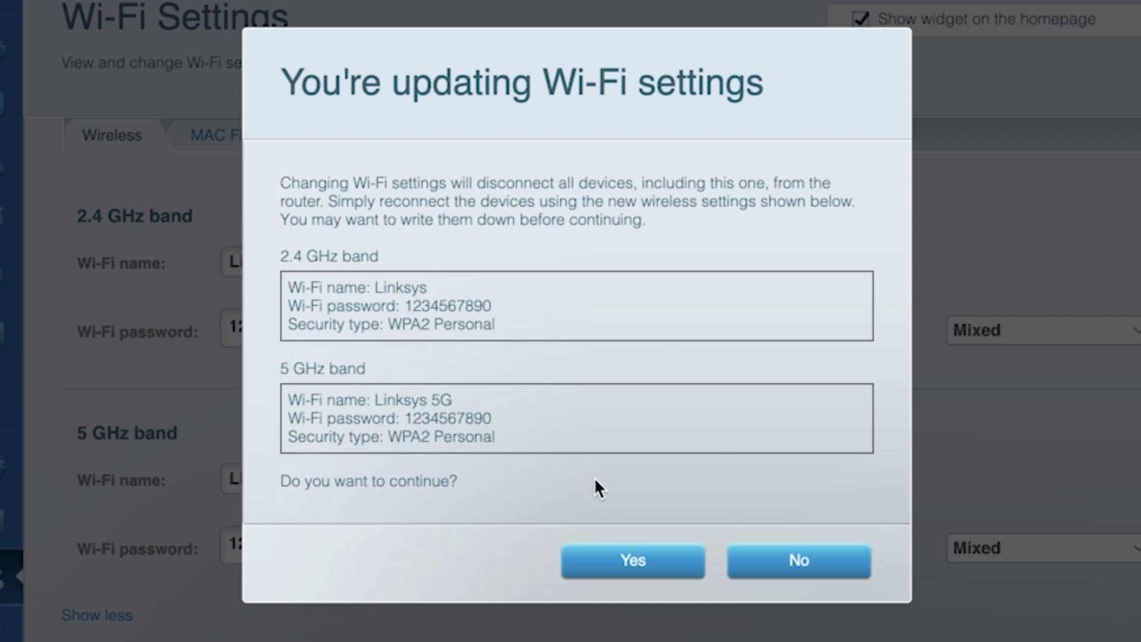
pyautogui.click(609, 556)
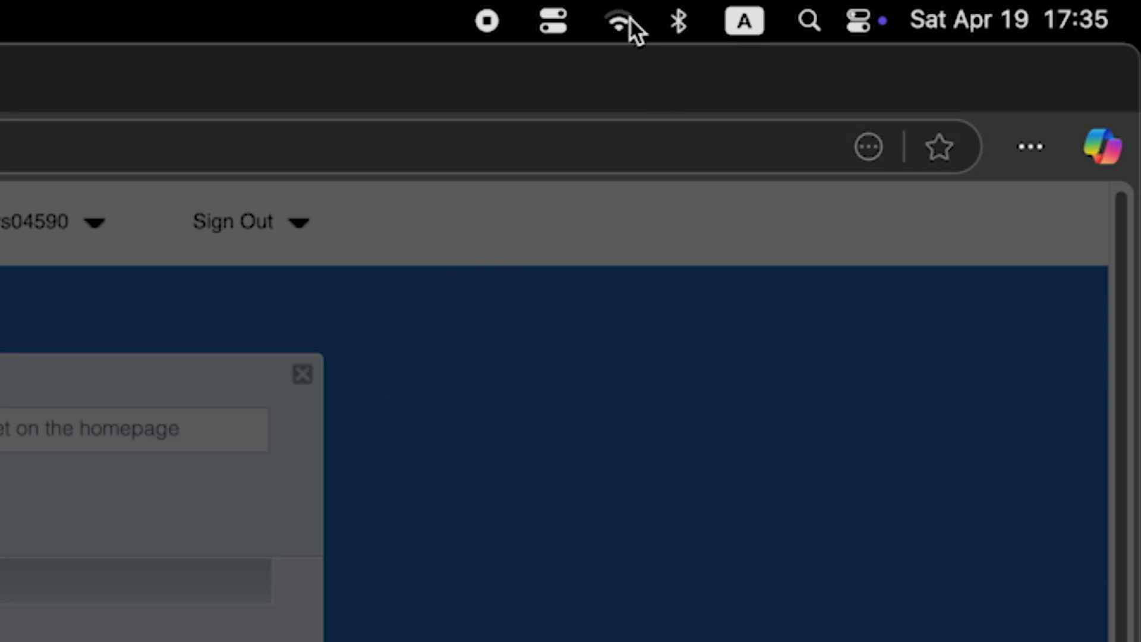
pyautogui.click(626, 14)
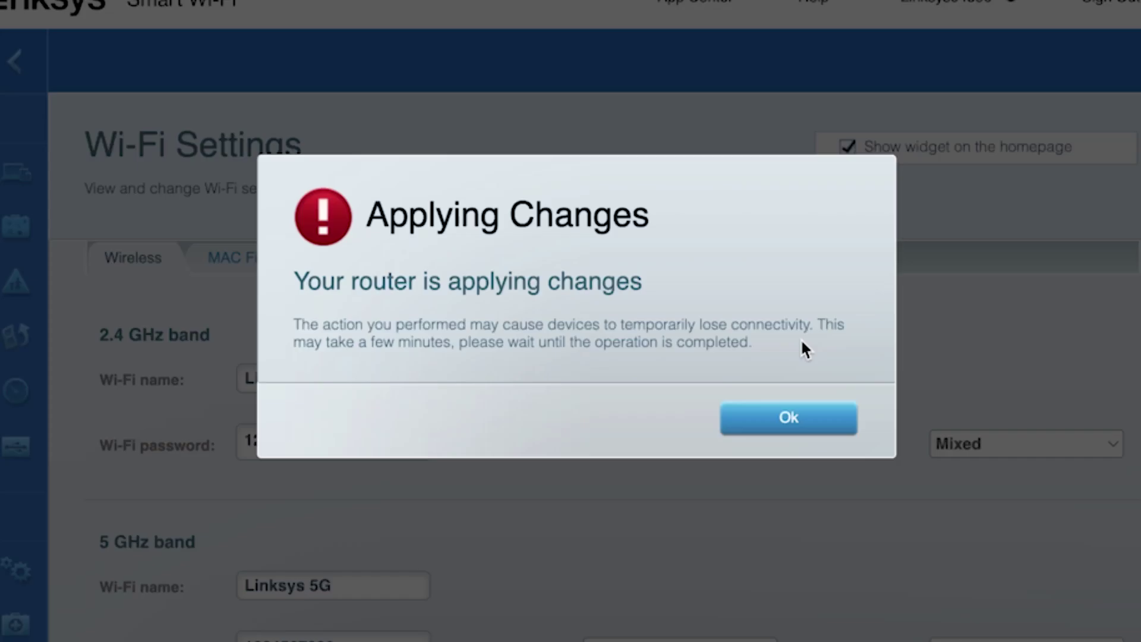
pyautogui.click(783, 422)
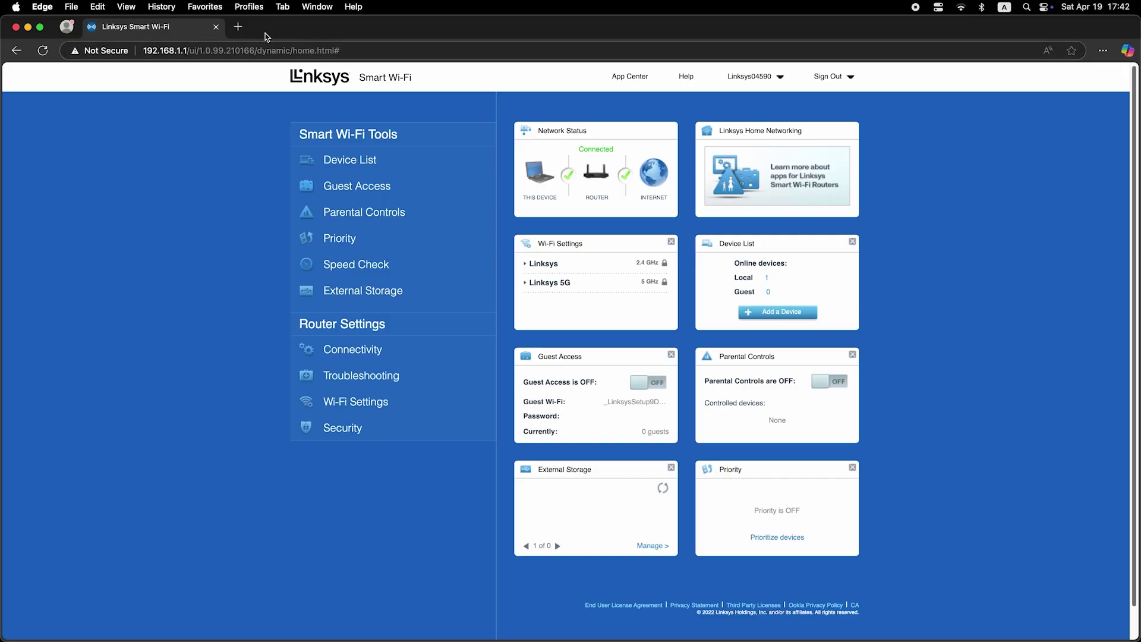
pyautogui.click(238, 27)
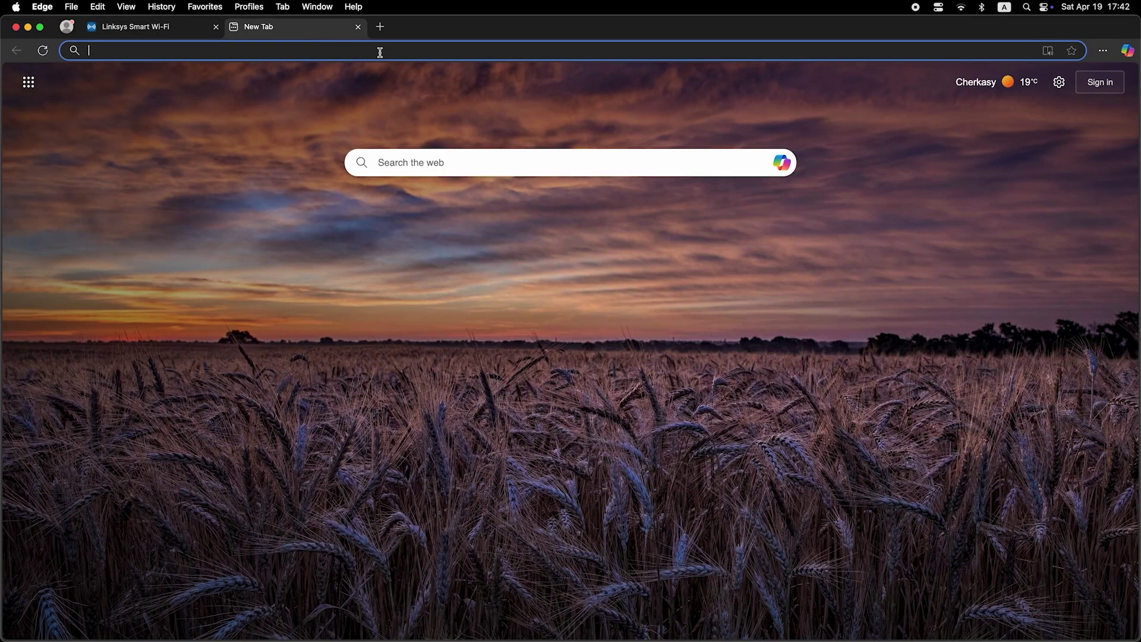
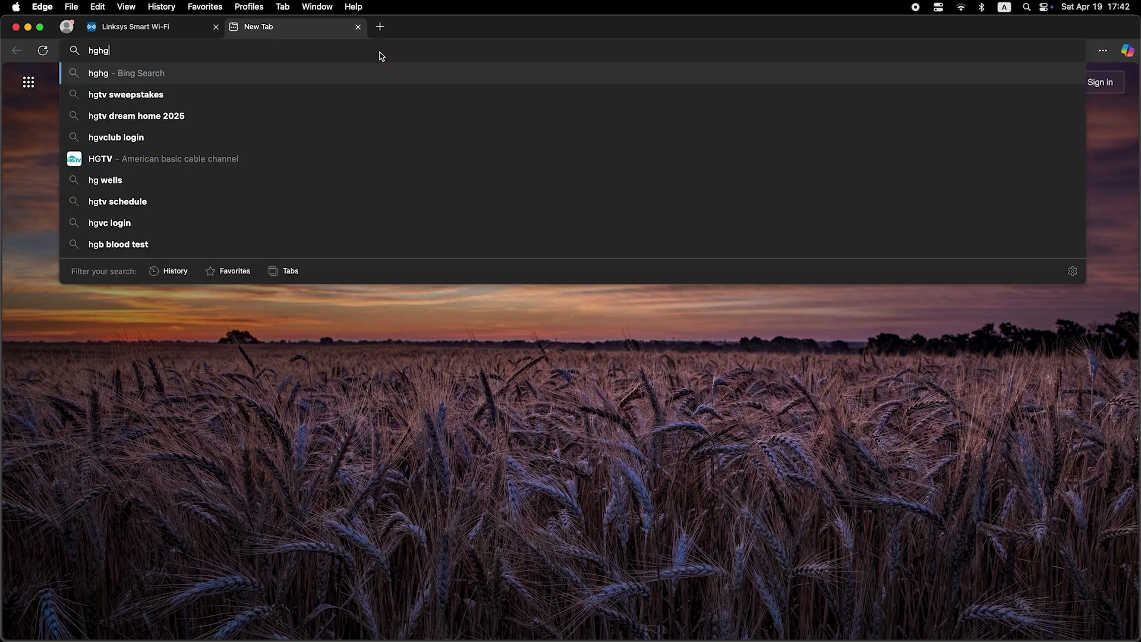
pyautogui.press('Return')
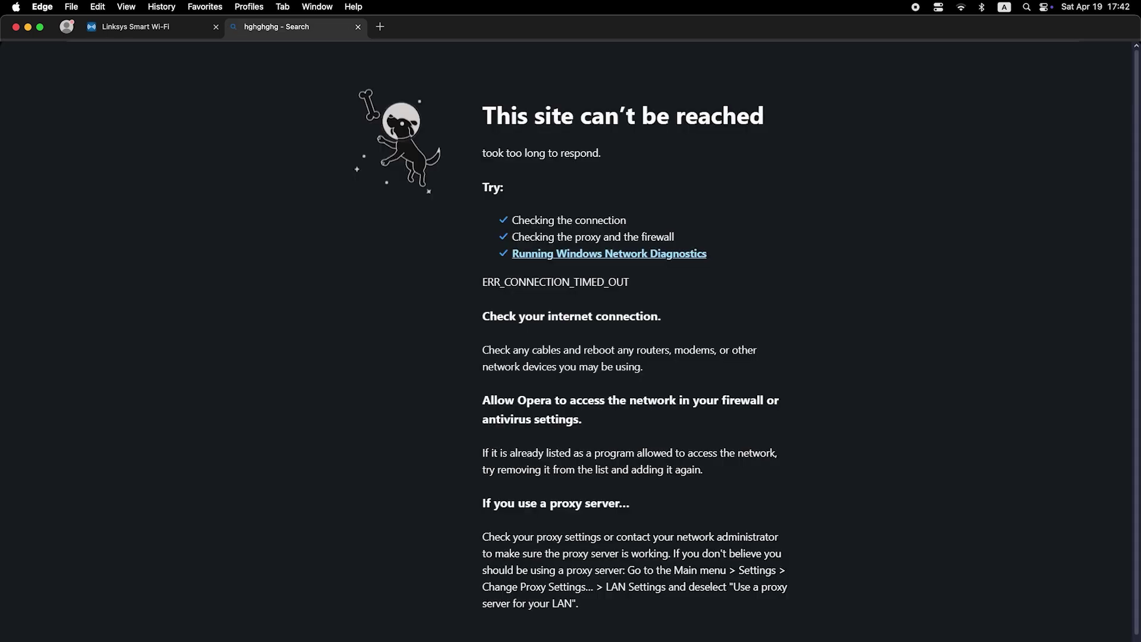
pyautogui.click(358, 27)
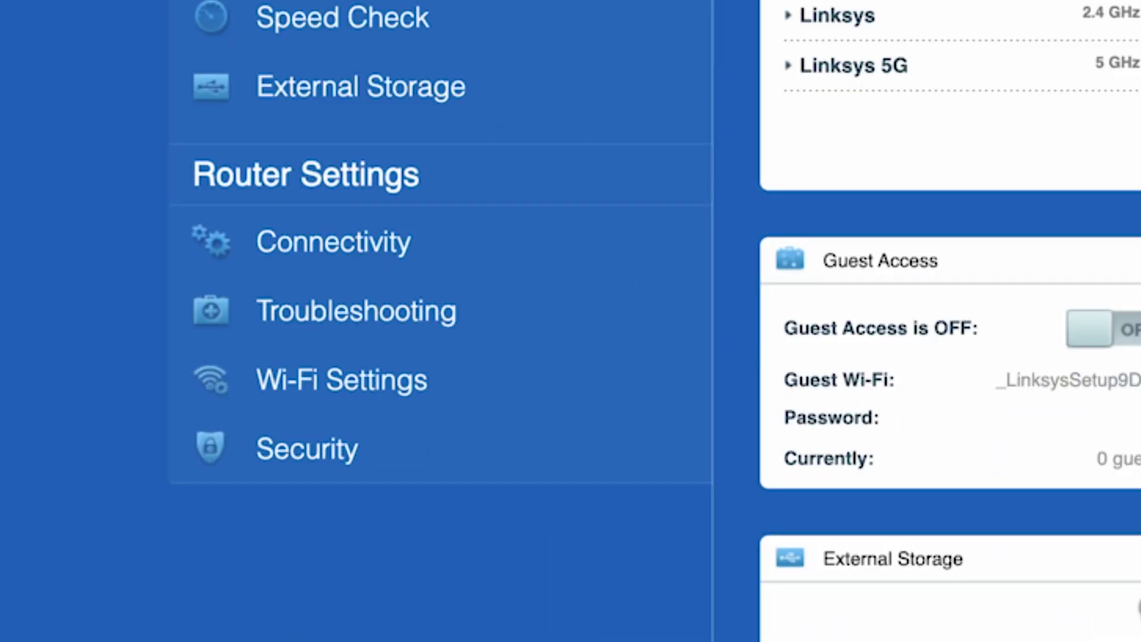
pyautogui.click(443, 239)
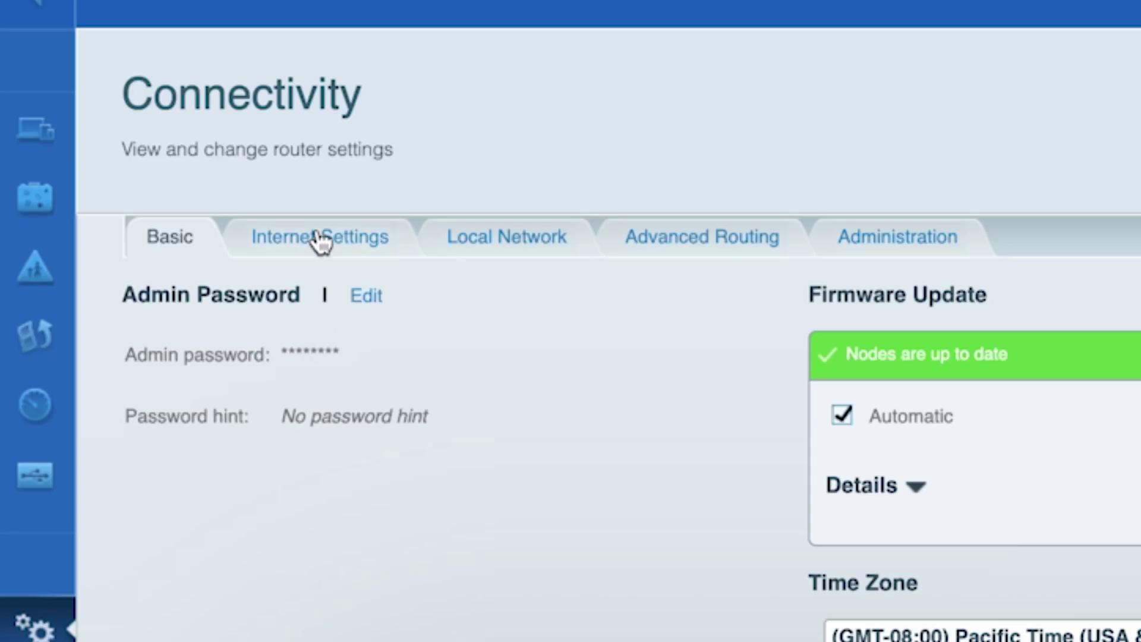
pyautogui.click(321, 242)
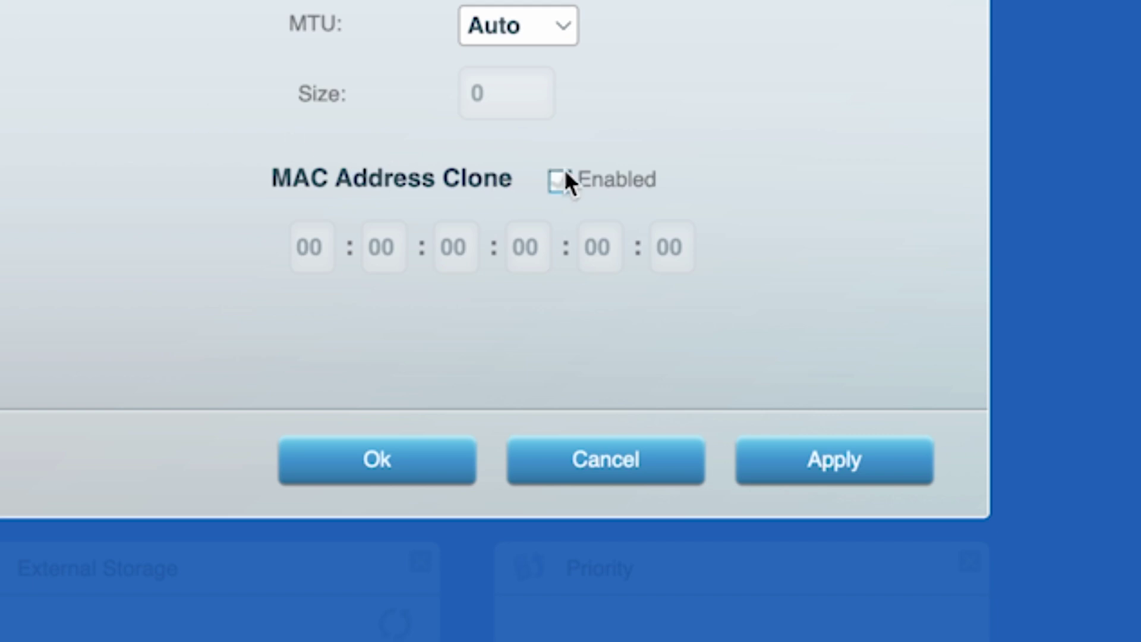
pyautogui.click(559, 179)
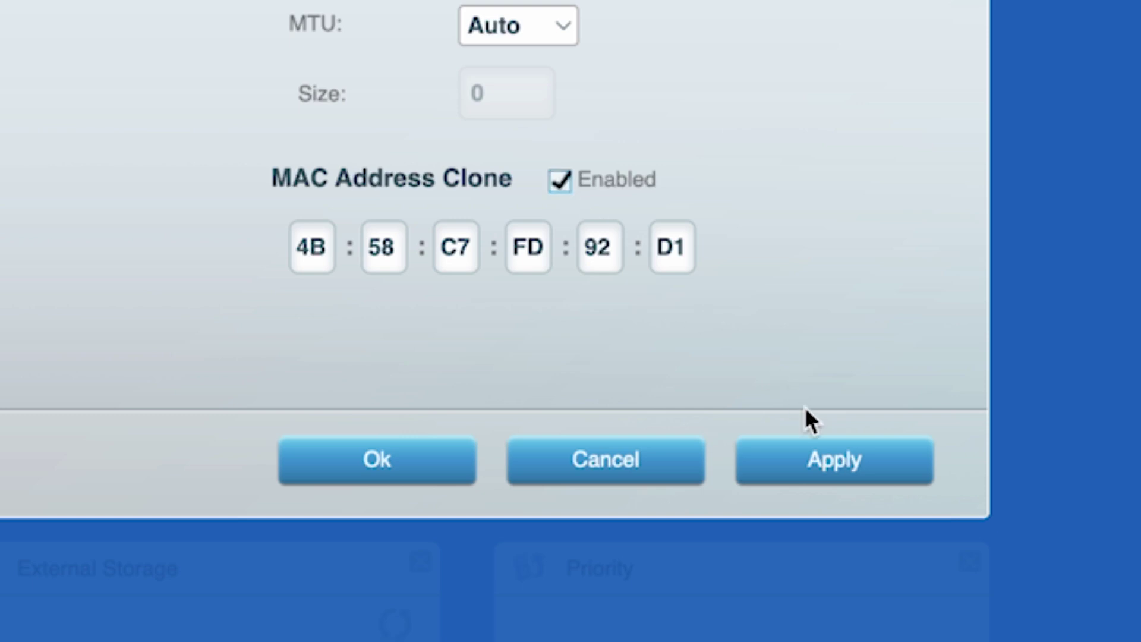
pyautogui.click(835, 467)
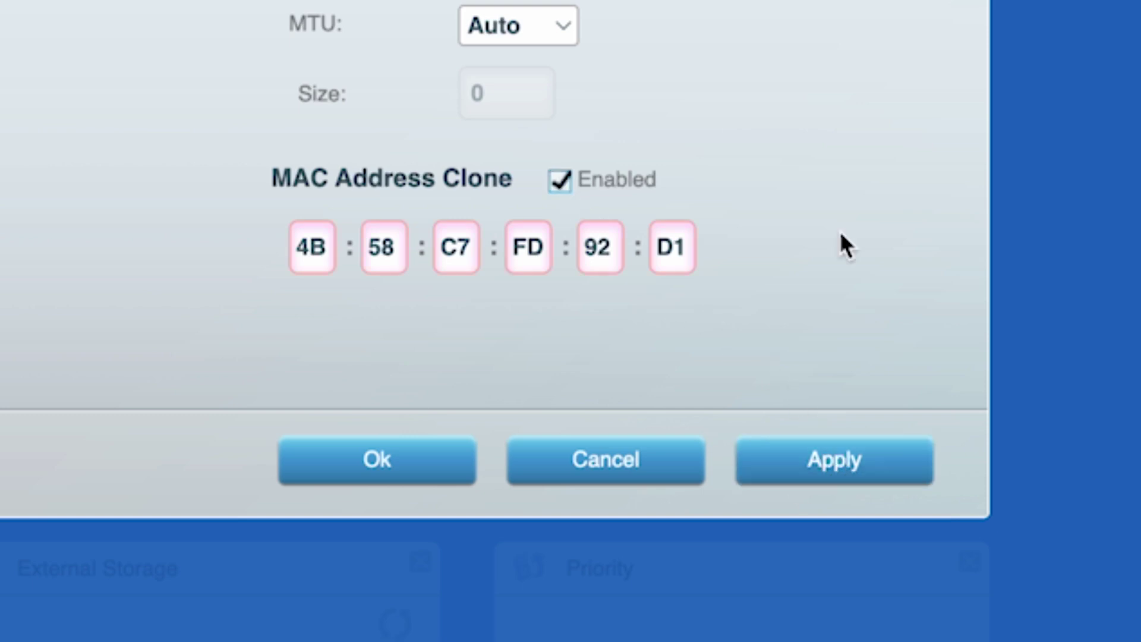
pyautogui.click(558, 180)
pyautogui.click(445, 467)
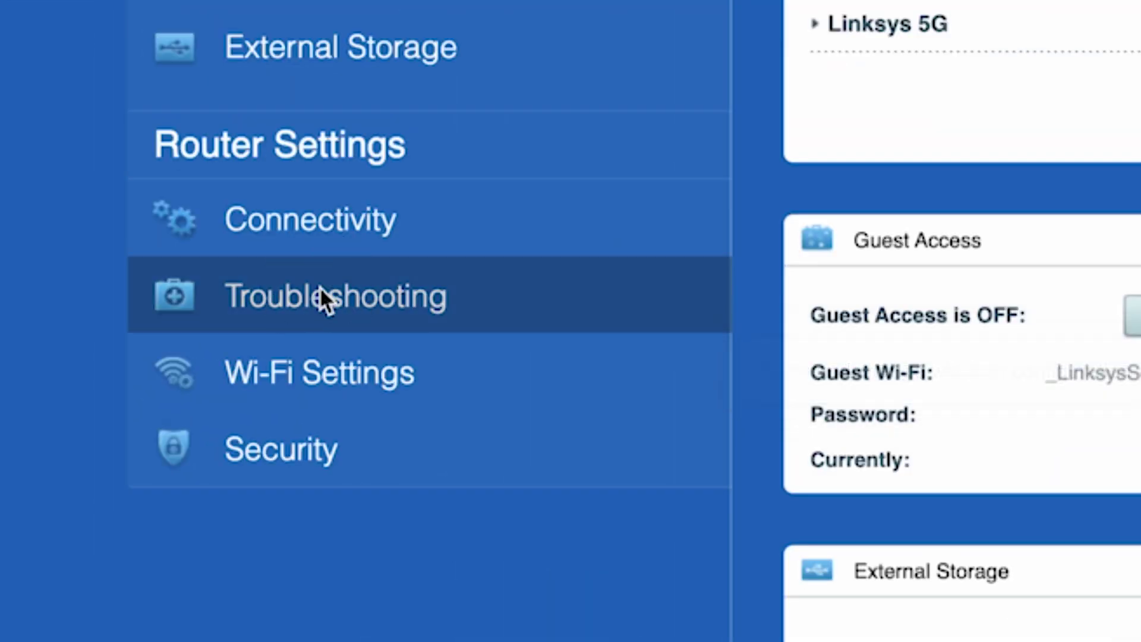
# Step: Restart the mesh Wi-Fi system from Troubleshooting > Diagnostics
pyautogui.click(200, 450)
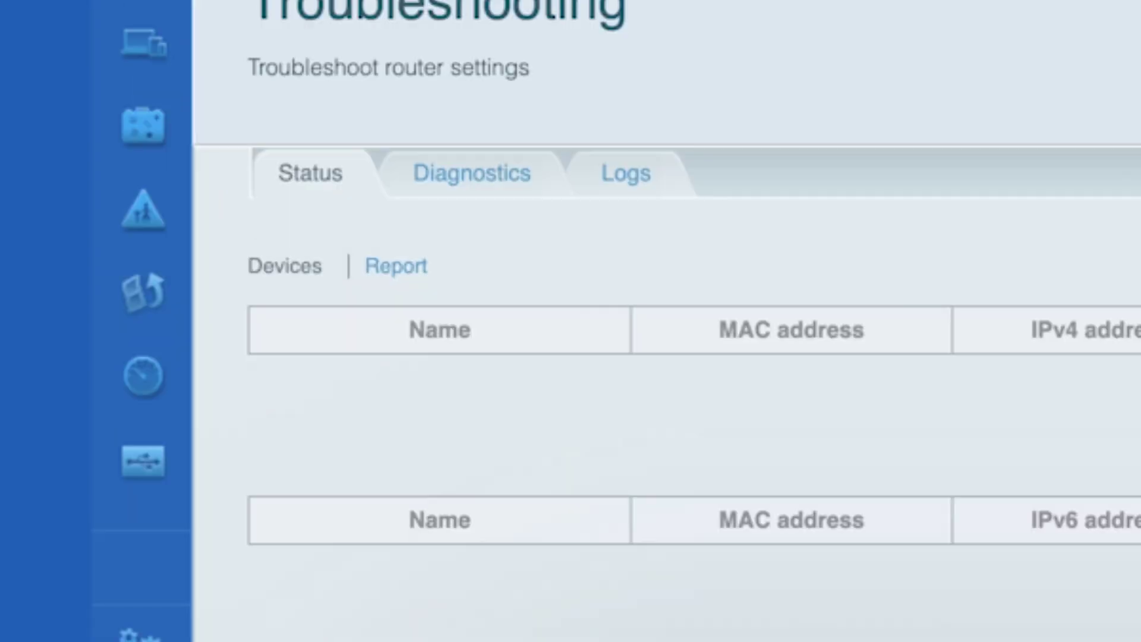
pyautogui.click(476, 177)
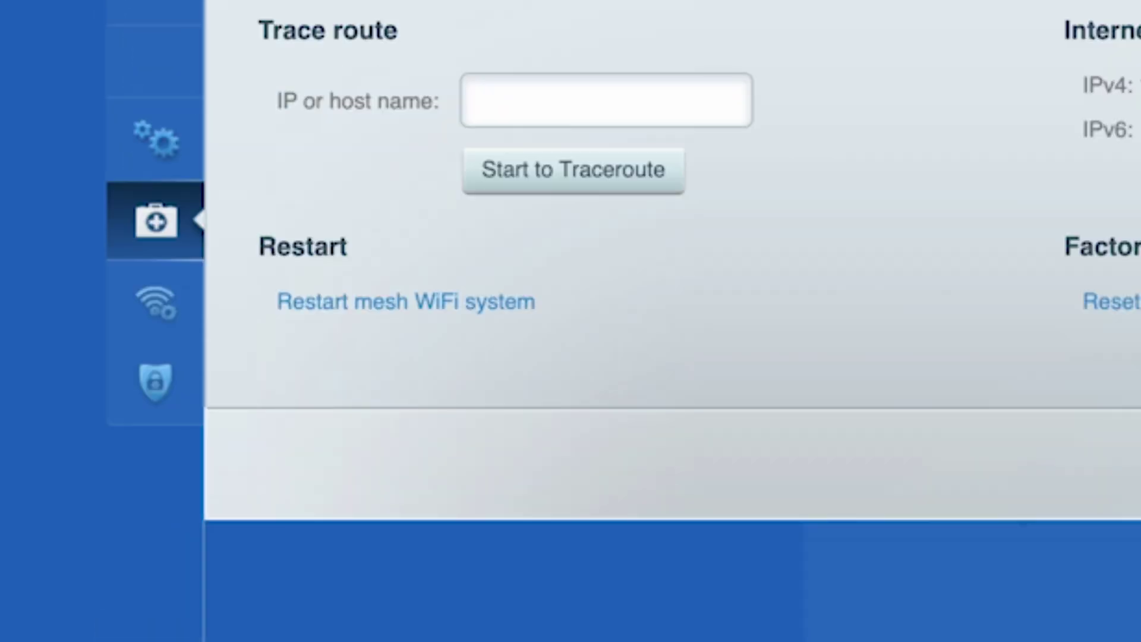
pyautogui.click(426, 302)
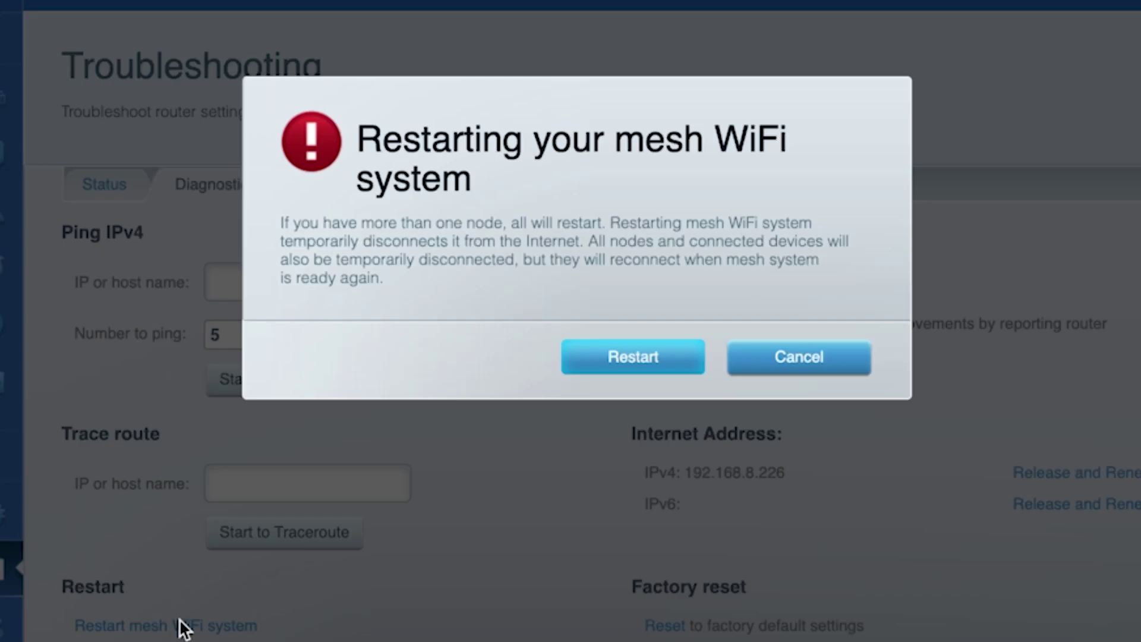
pyautogui.click(638, 360)
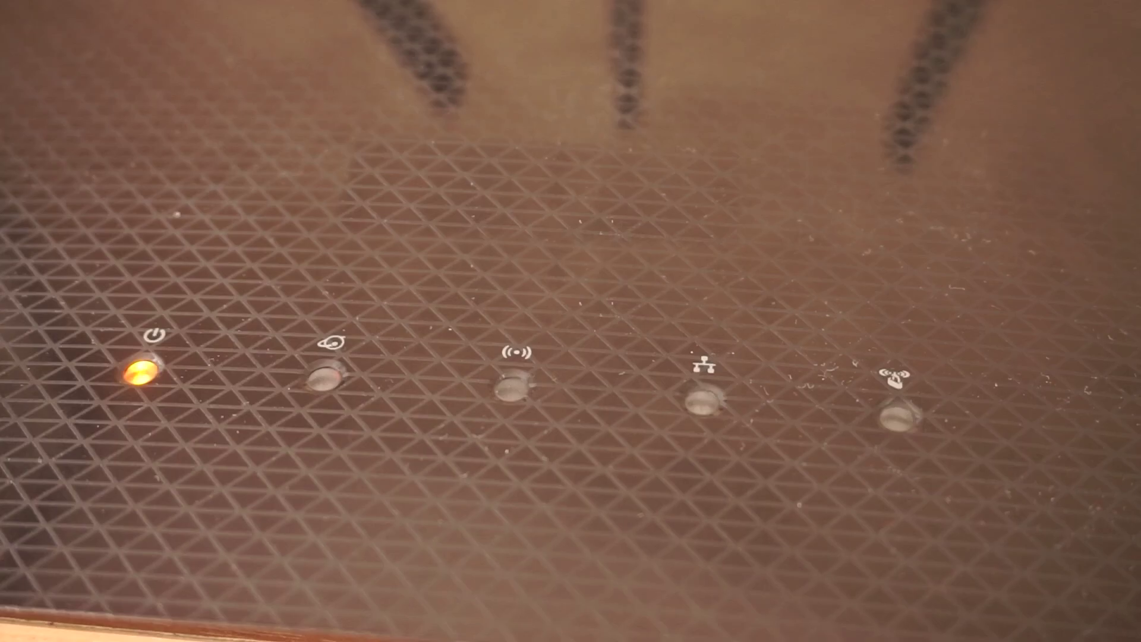